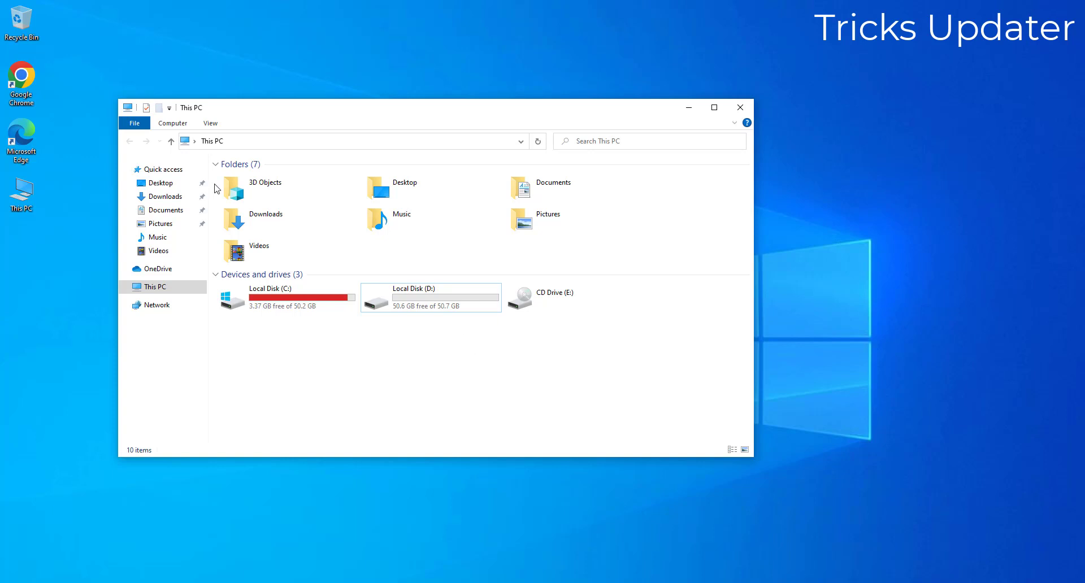
- Open Google Chrome and search Google for "easeus partition master"
{"action": "left_click", "coordinate": [26, 83]}
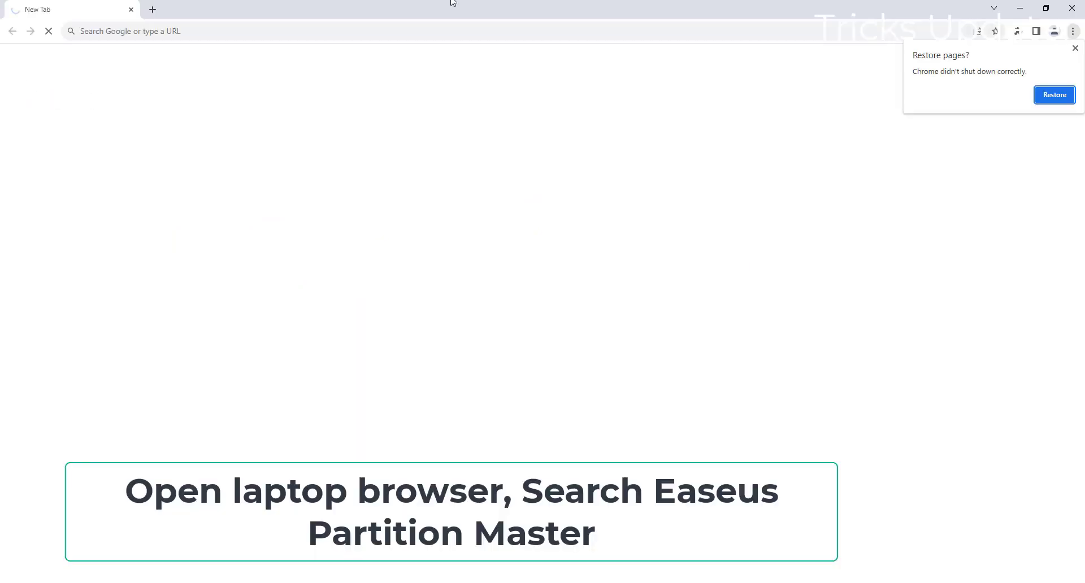
{"action": "left_click", "coordinate": [548, 25]}
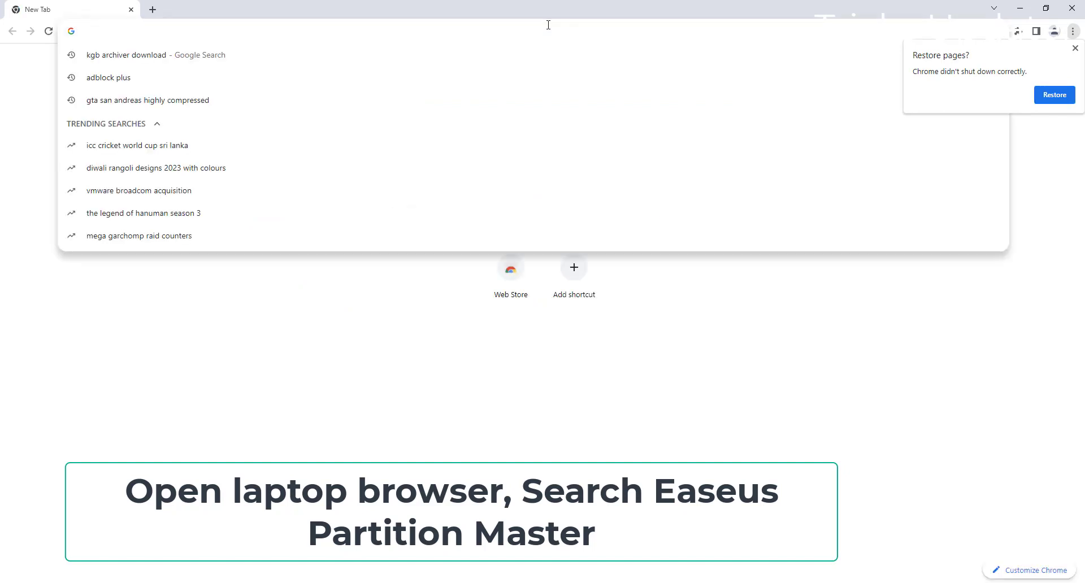
{"action": "type", "text": "Ease"}
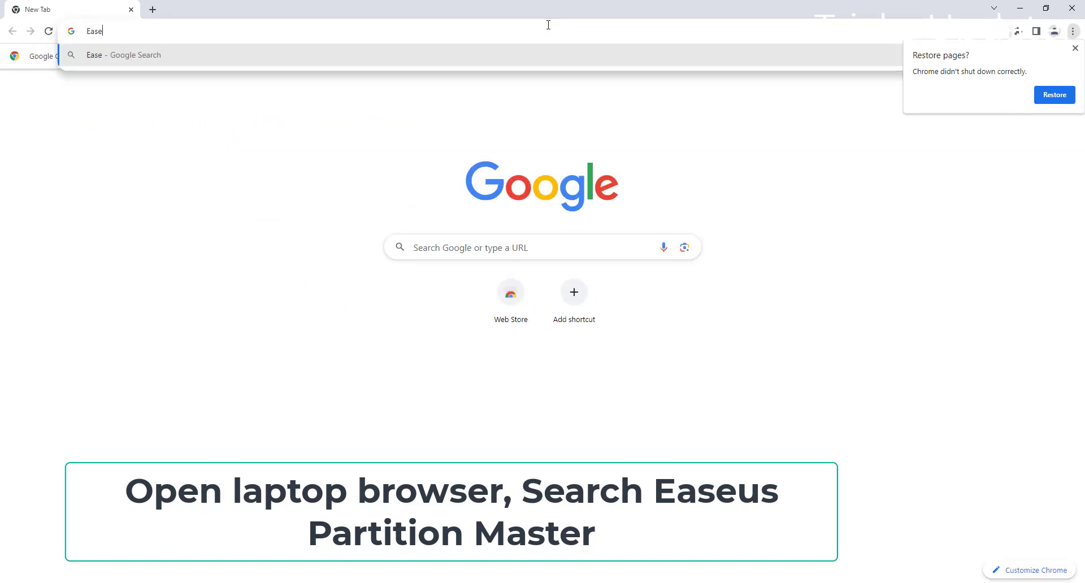
{"action": "type", "text": "us pa"}
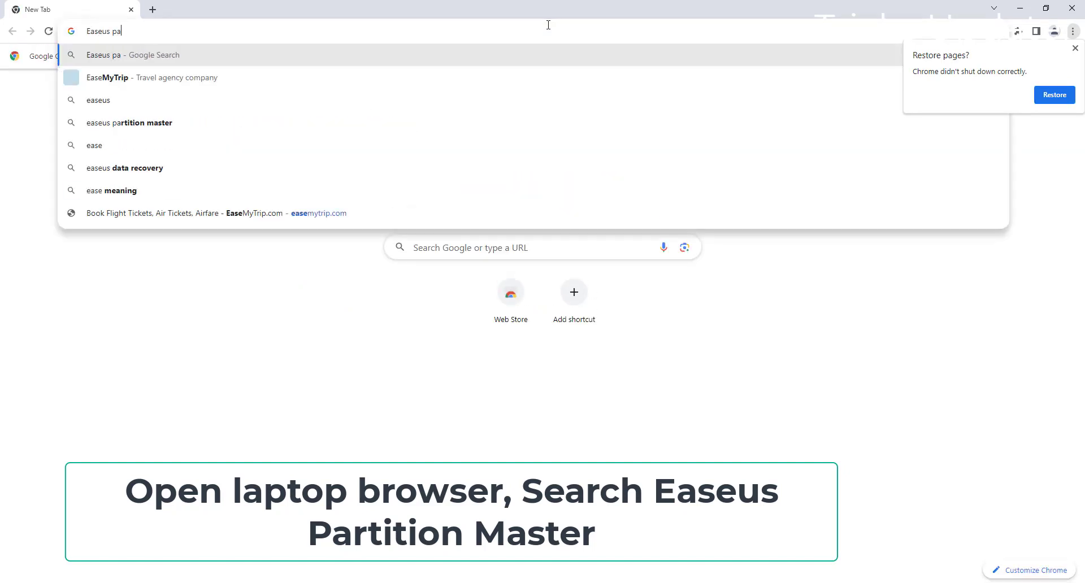
{"action": "type", "text": "rtiti"}
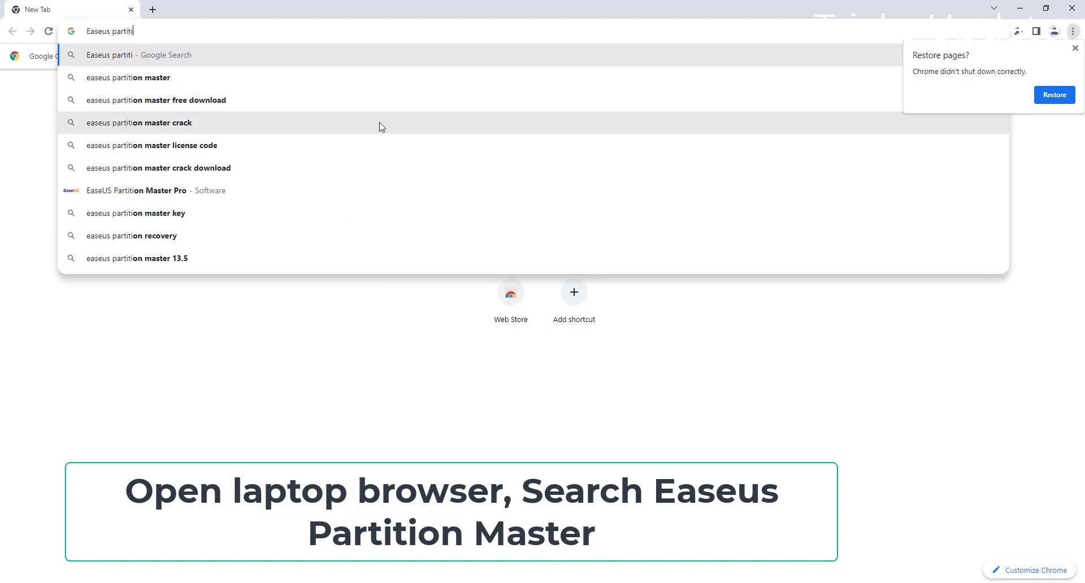
{"action": "left_click", "coordinate": [100, 78]}
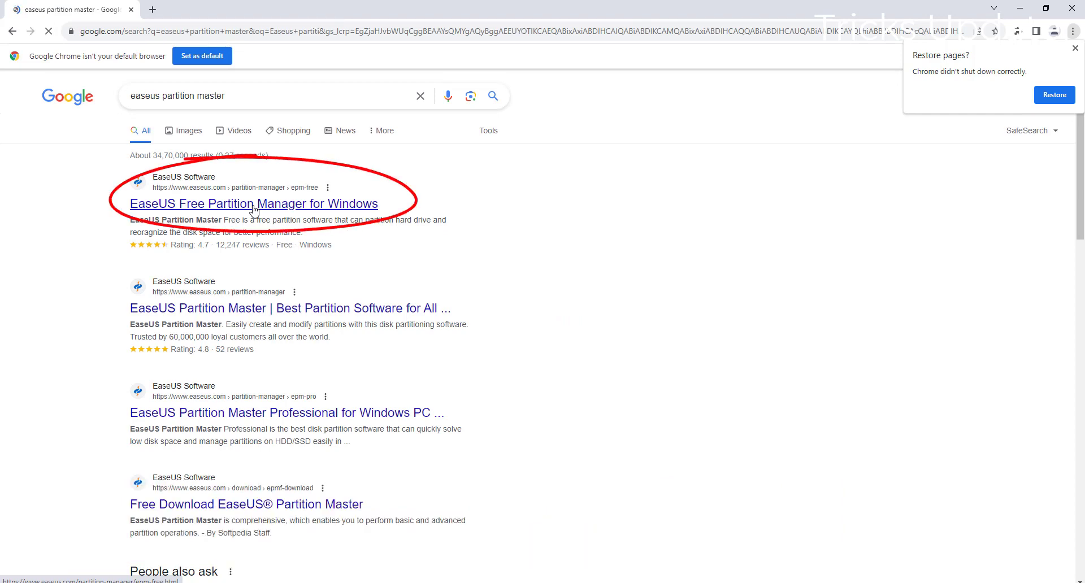
- Open the EaseUS Free Partition Manager for Windows page, dismiss its pop-ups and download the free edition's installer
{"action": "left_click", "coordinate": [253, 206]}
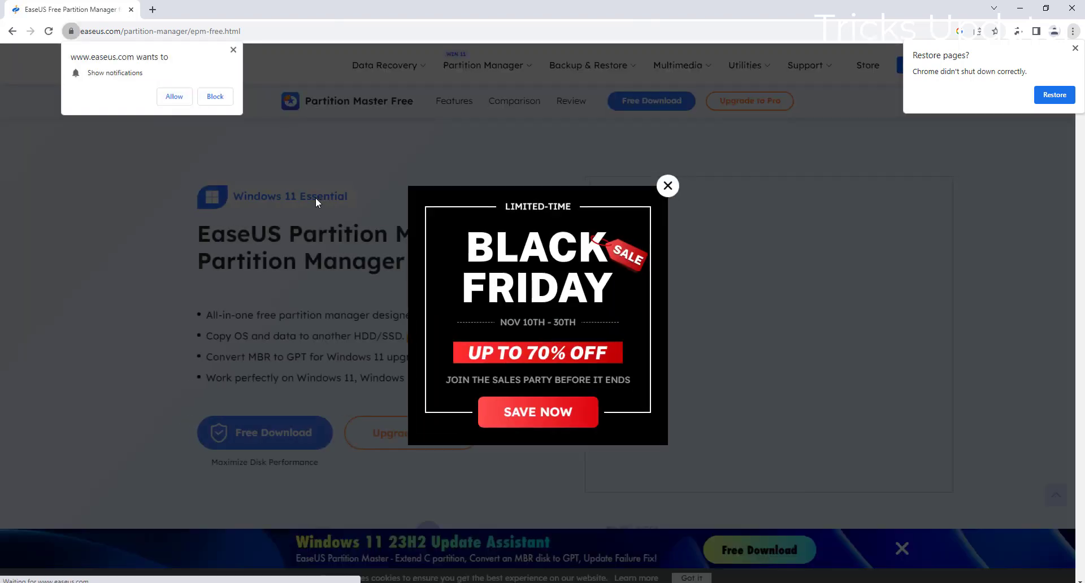
{"action": "left_click", "coordinate": [667, 187]}
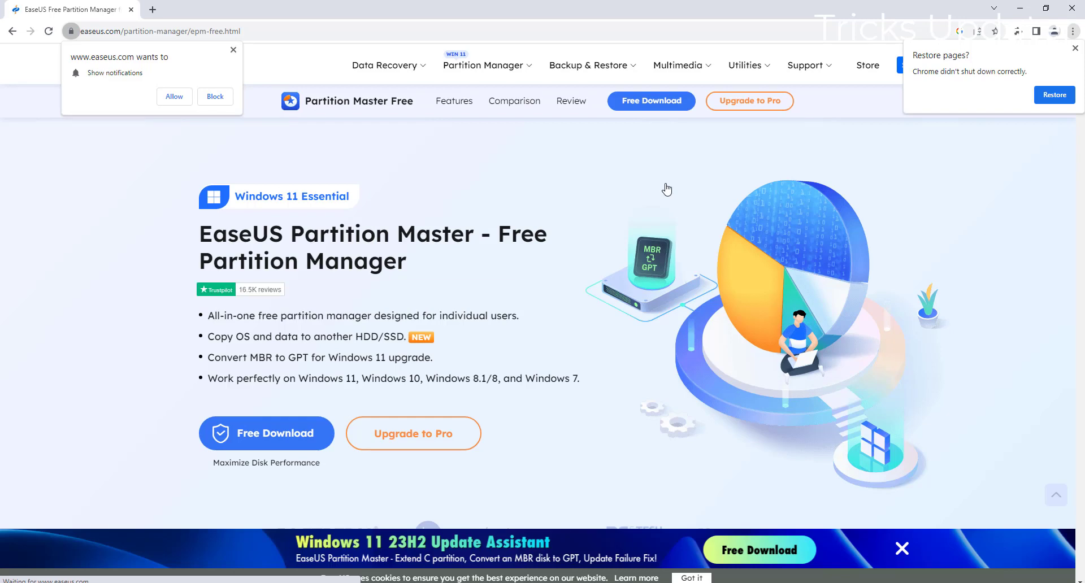
{"action": "left_click", "coordinate": [288, 439]}
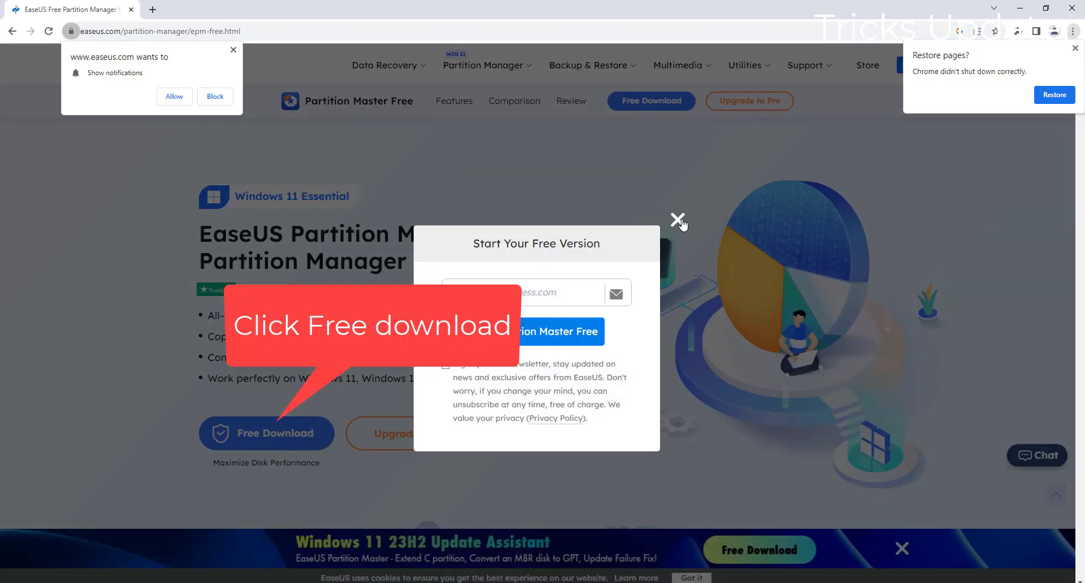
{"action": "left_click", "coordinate": [678, 220]}
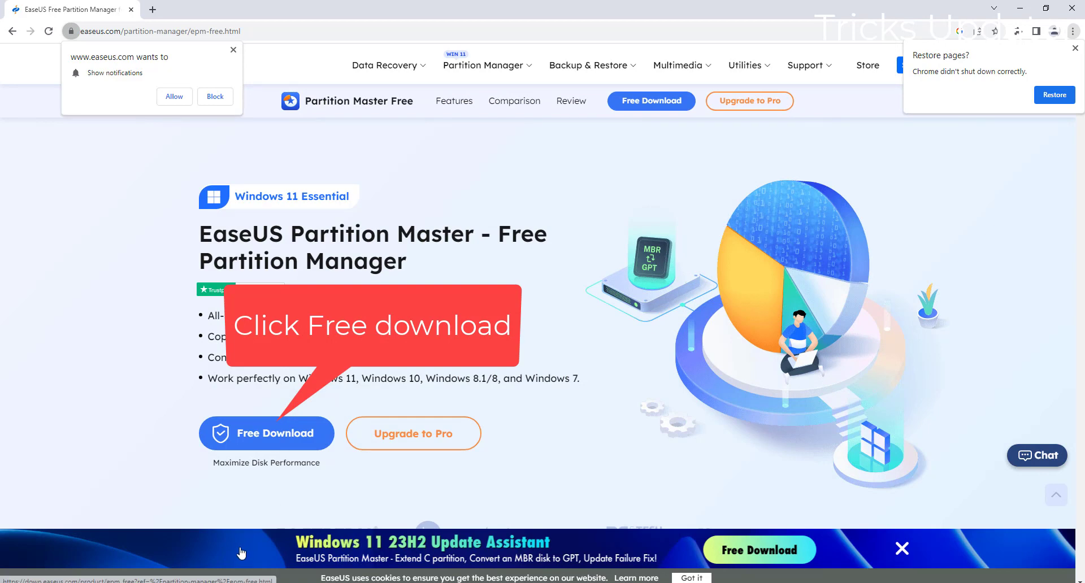
{"action": "left_click", "coordinate": [315, 443]}
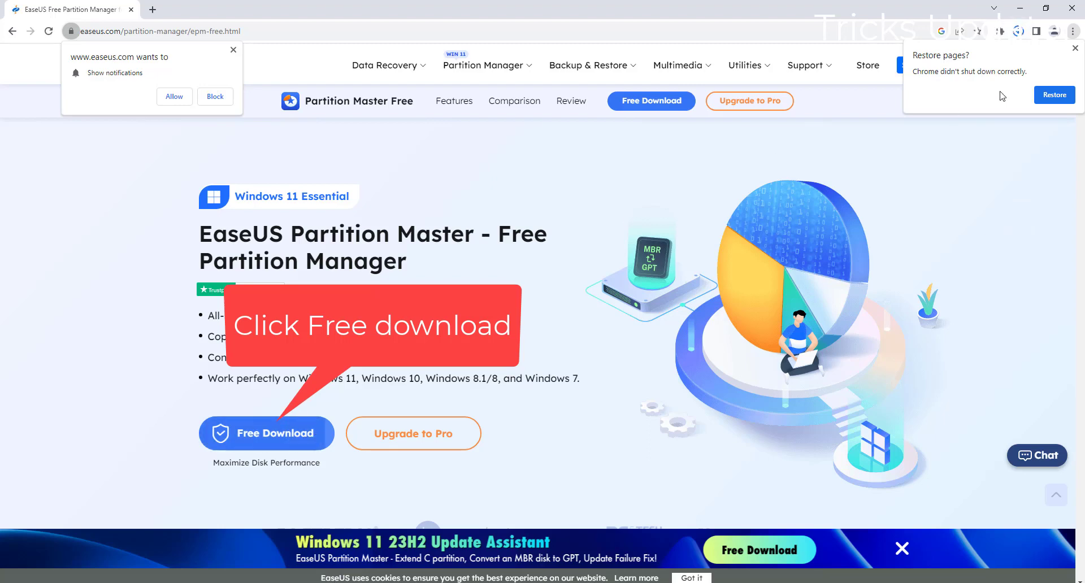
- Dismiss the page restore prompt, run the downloaded epm_free_installer file and allow it to make changes to the device
{"action": "left_click", "coordinate": [1075, 48]}
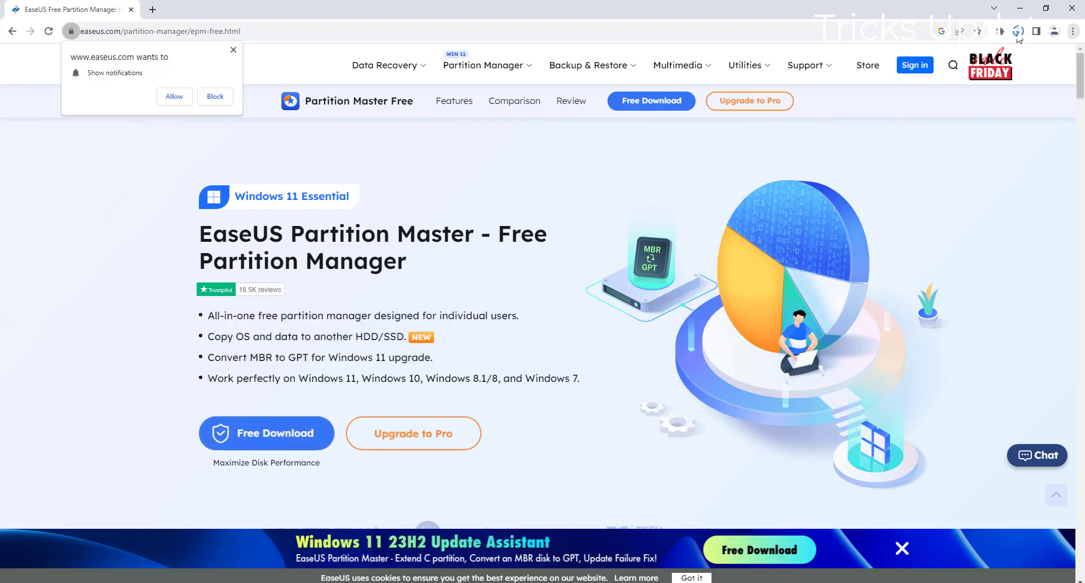
{"action": "left_click", "coordinate": [1018, 33]}
{"action": "left_click", "coordinate": [1018, 34]}
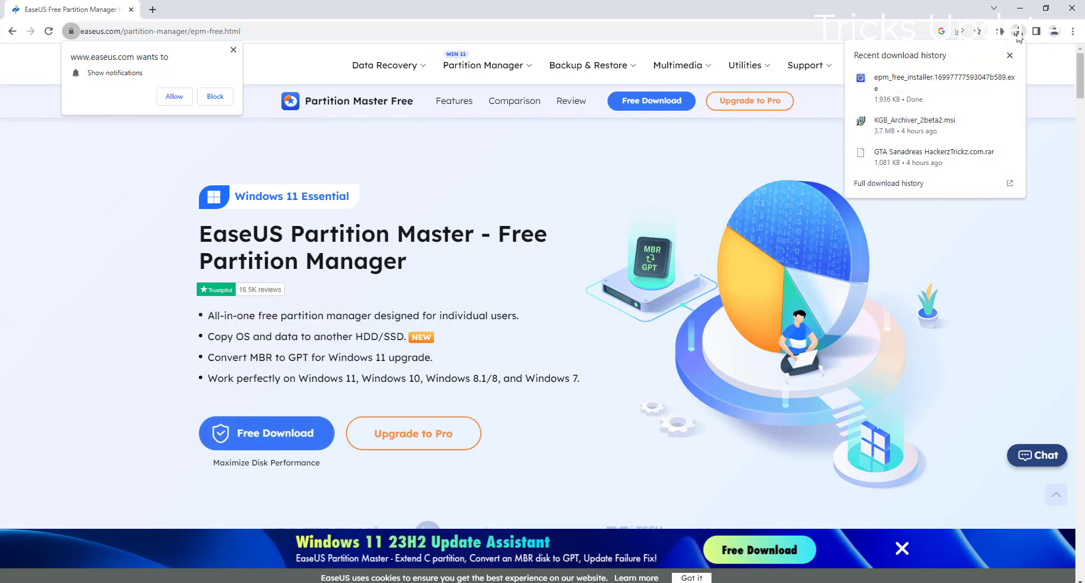
{"action": "left_click", "coordinate": [902, 84]}
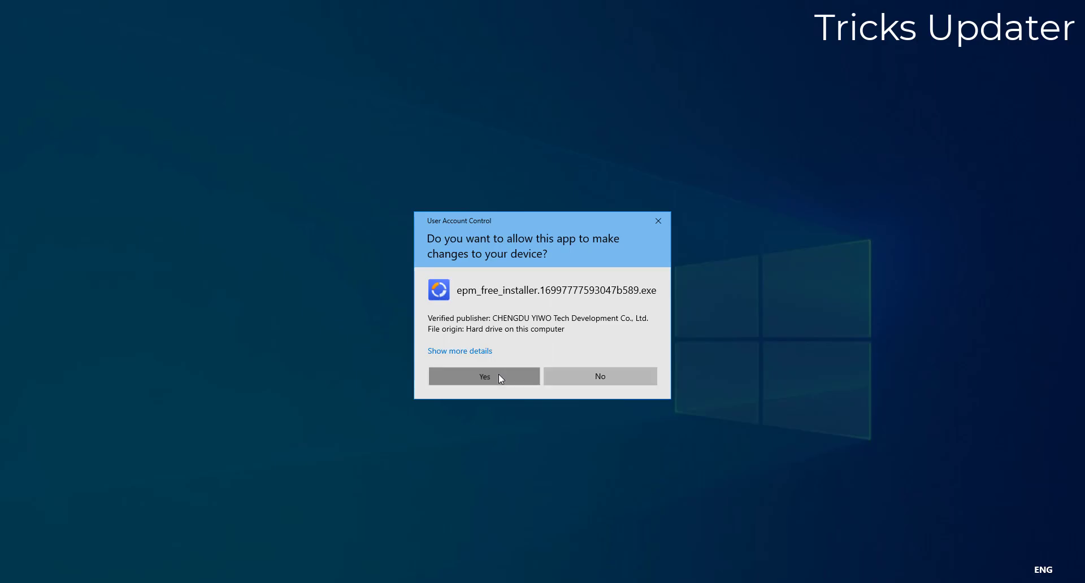
{"action": "left_click", "coordinate": [499, 376]}
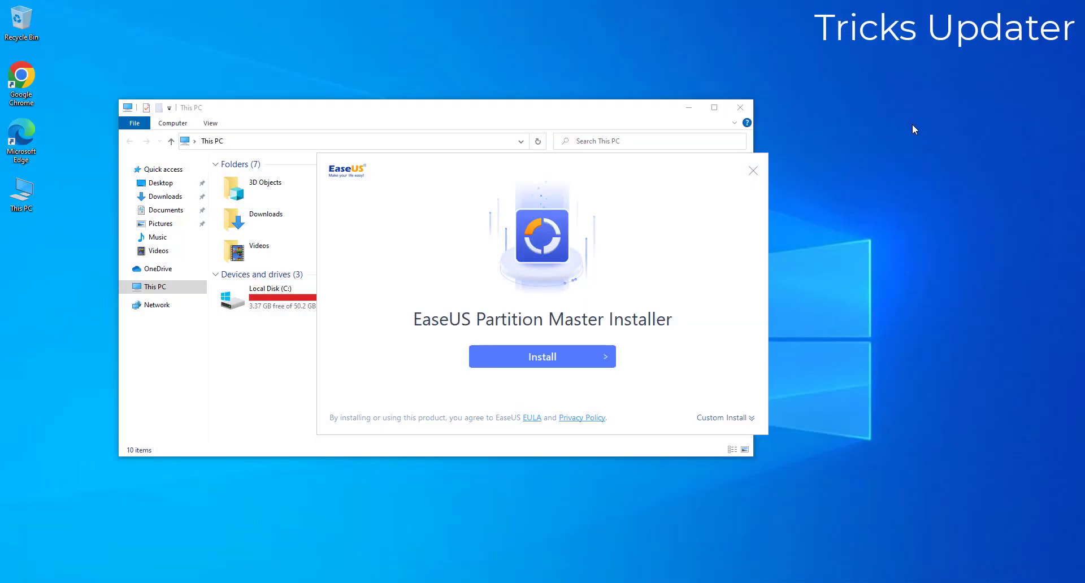
- Install EaseUS Partition Master, close the thank-you web page, launch the program and dismiss the upgrade offer
{"action": "left_click", "coordinate": [566, 359]}
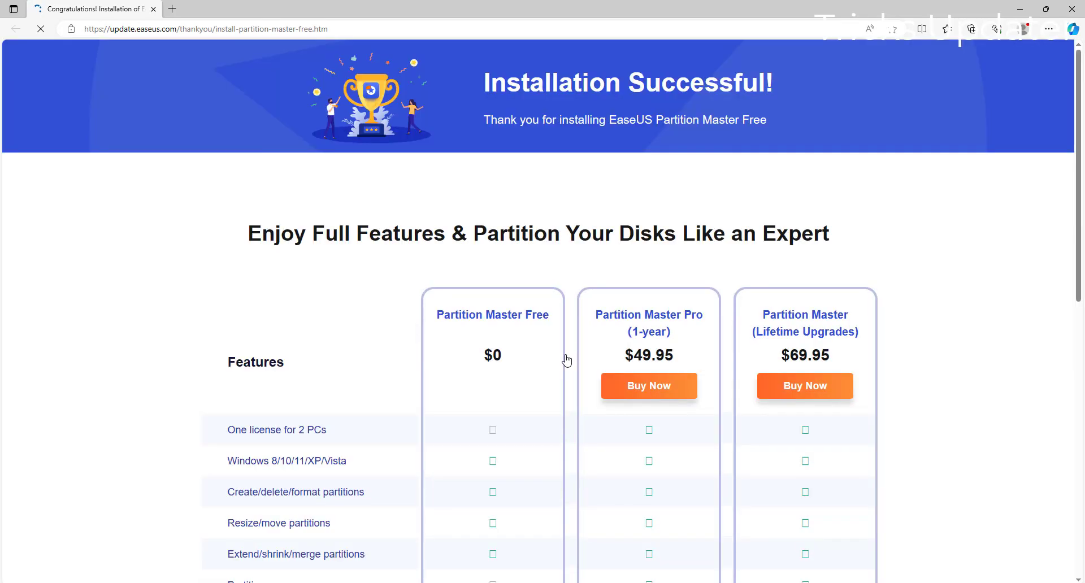
{"action": "left_click", "coordinate": [1081, 6]}
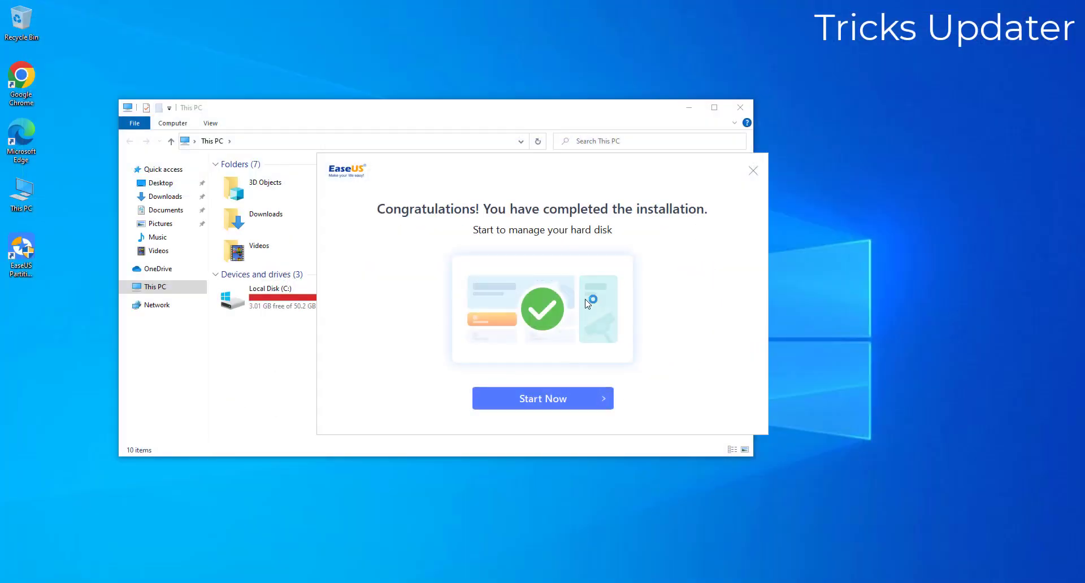
{"action": "left_click", "coordinate": [537, 399]}
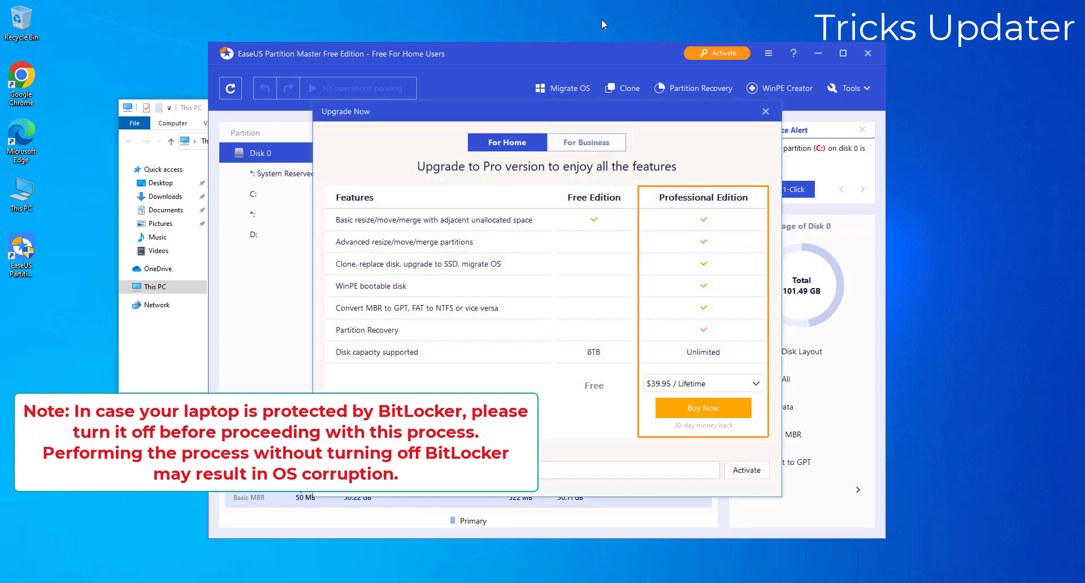
{"action": "left_click", "coordinate": [770, 115]}
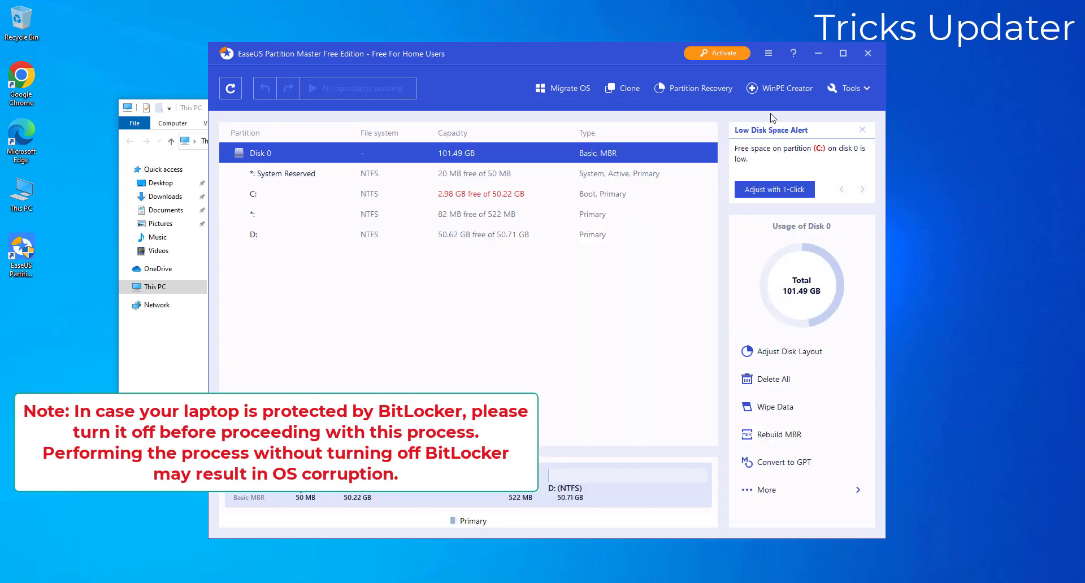
- Maximize the window and shrink partition D: from its start to 28.99 GB, leaving 21.72 GB unallocated before it
{"action": "left_click", "coordinate": [843, 53]}
{"action": "left_click", "coordinate": [269, 192]}
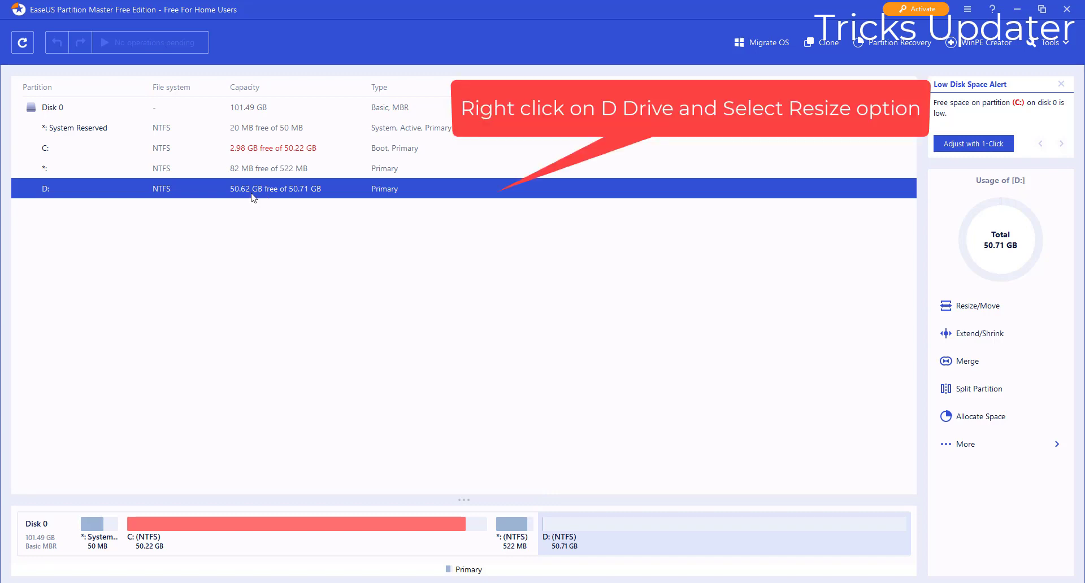
{"action": "right_click", "coordinate": [253, 196]}
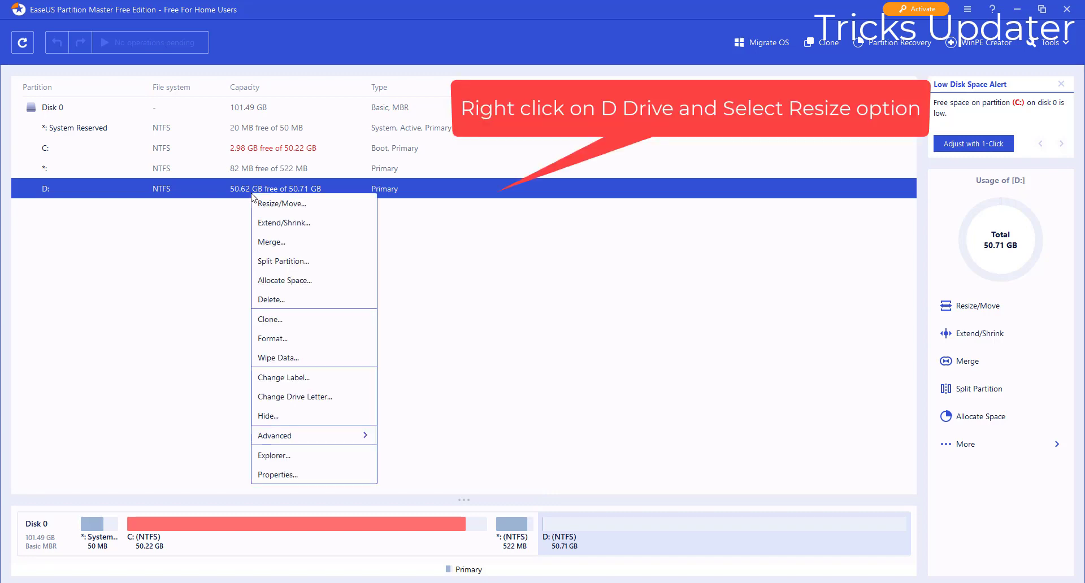
{"action": "left_click", "coordinate": [266, 204]}
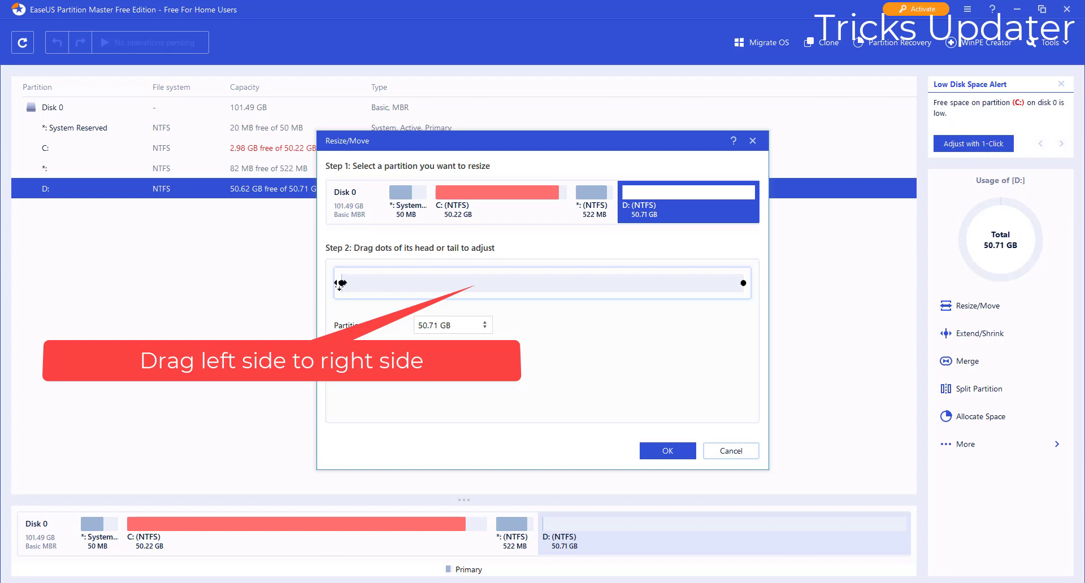
{"action": "left_click_drag", "start_coordinate": [344, 283], "coordinate": [508, 291]}
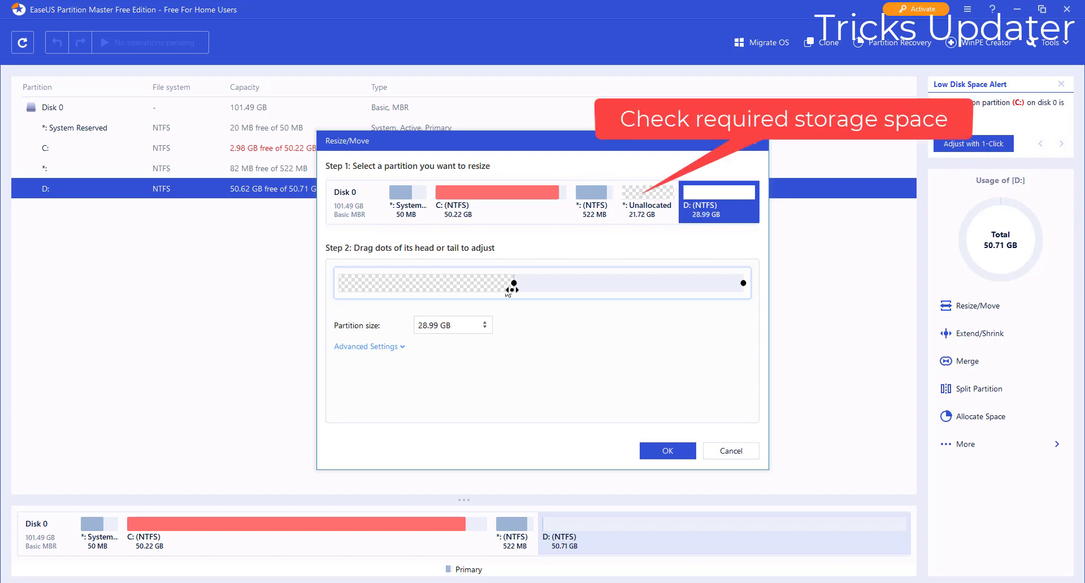
{"action": "left_click", "coordinate": [676, 451]}
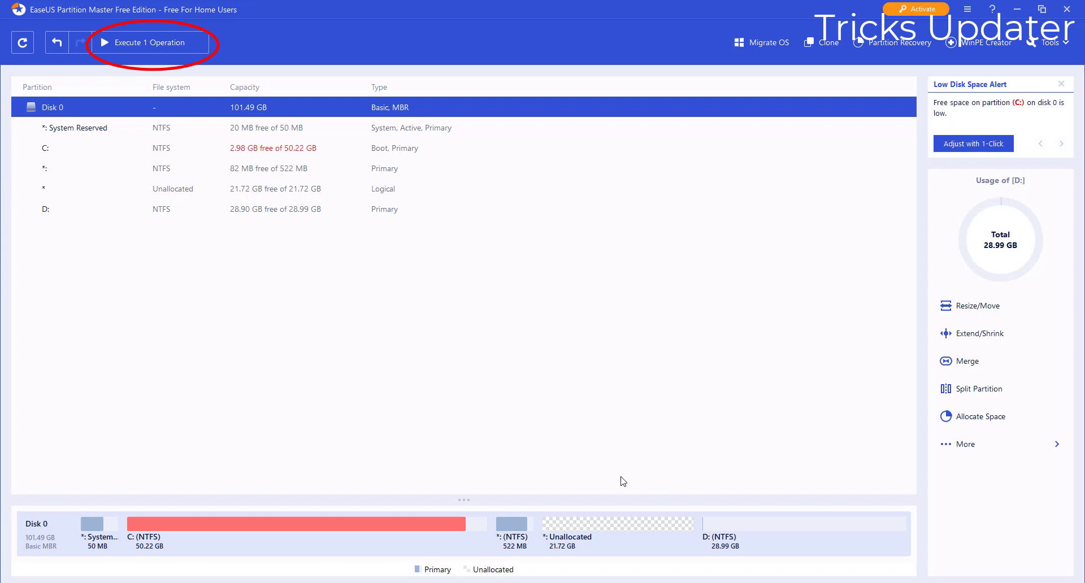
- Execute and apply the pending resize operation on partition D:, and finish the operation once it completes
{"action": "left_click", "coordinate": [171, 53]}
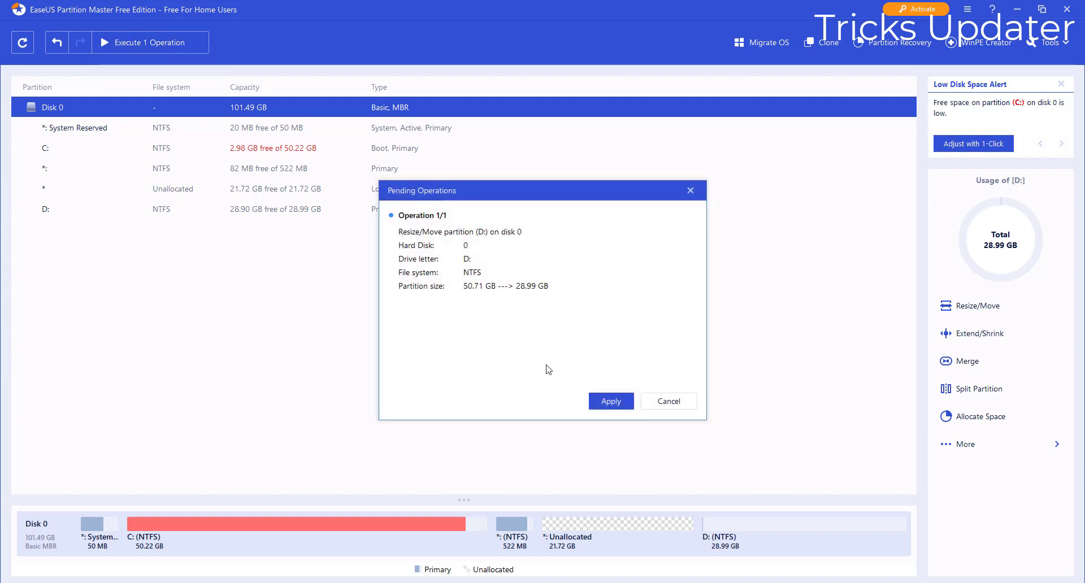
{"action": "left_click", "coordinate": [598, 400]}
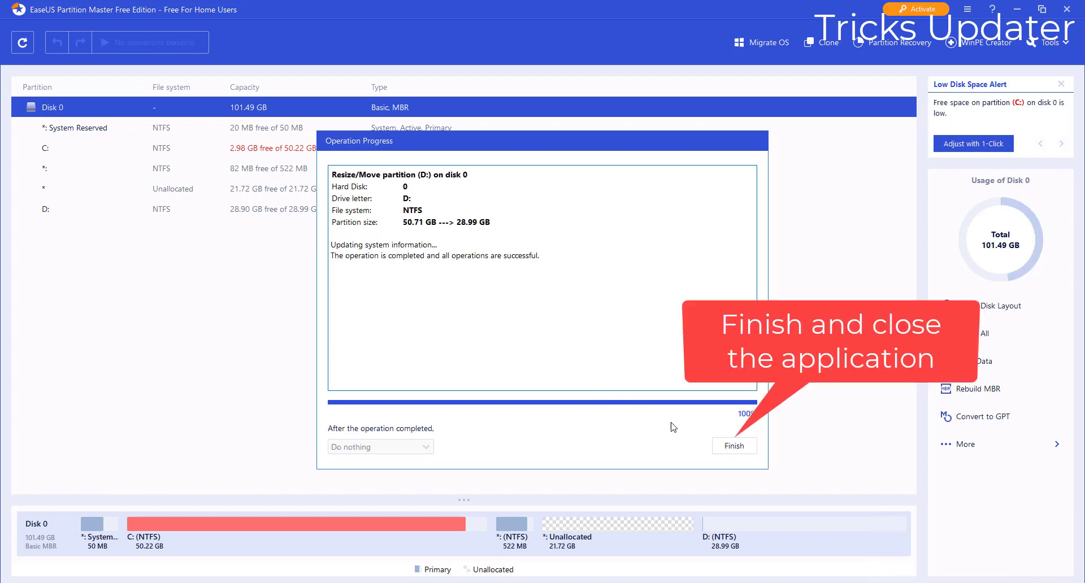
{"action": "left_click", "coordinate": [725, 447]}
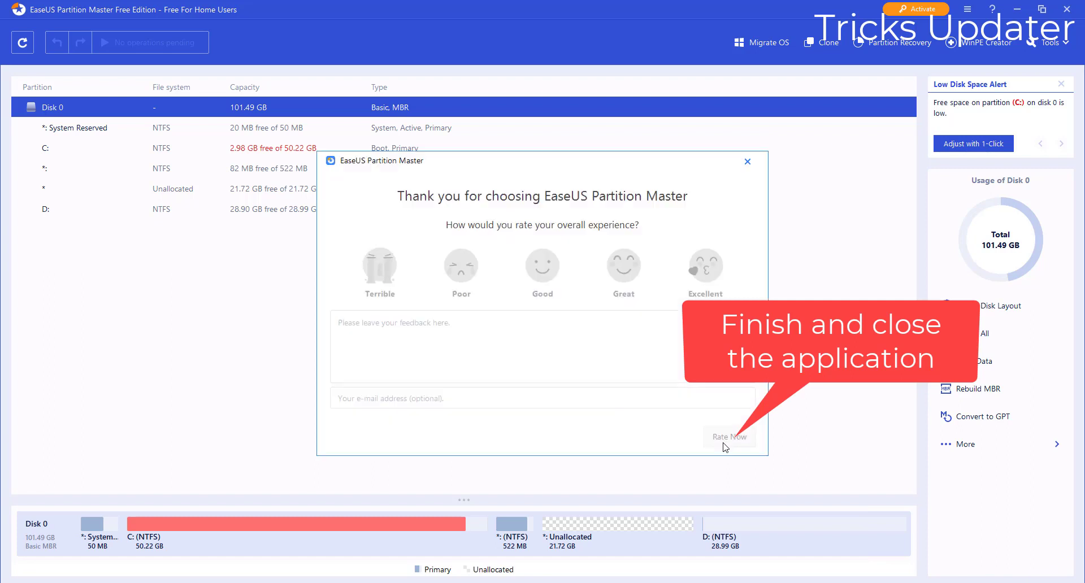
- Dismiss the rating request, exit EaseUS Partition Master and close its upgrade offer
{"action": "left_click", "coordinate": [747, 162]}
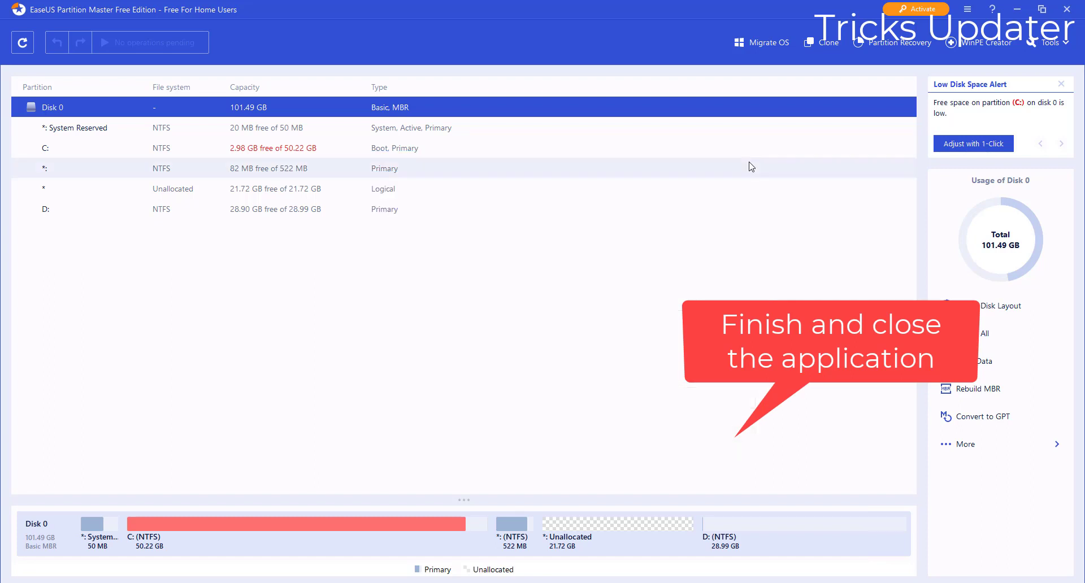
{"action": "left_click", "coordinate": [1068, 10]}
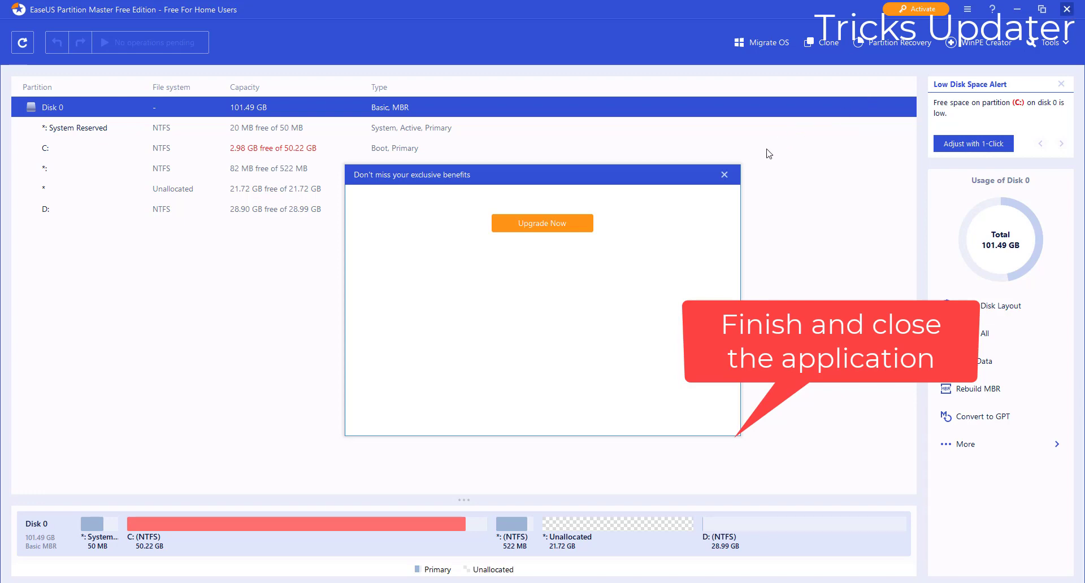
{"action": "left_click", "coordinate": [725, 175]}
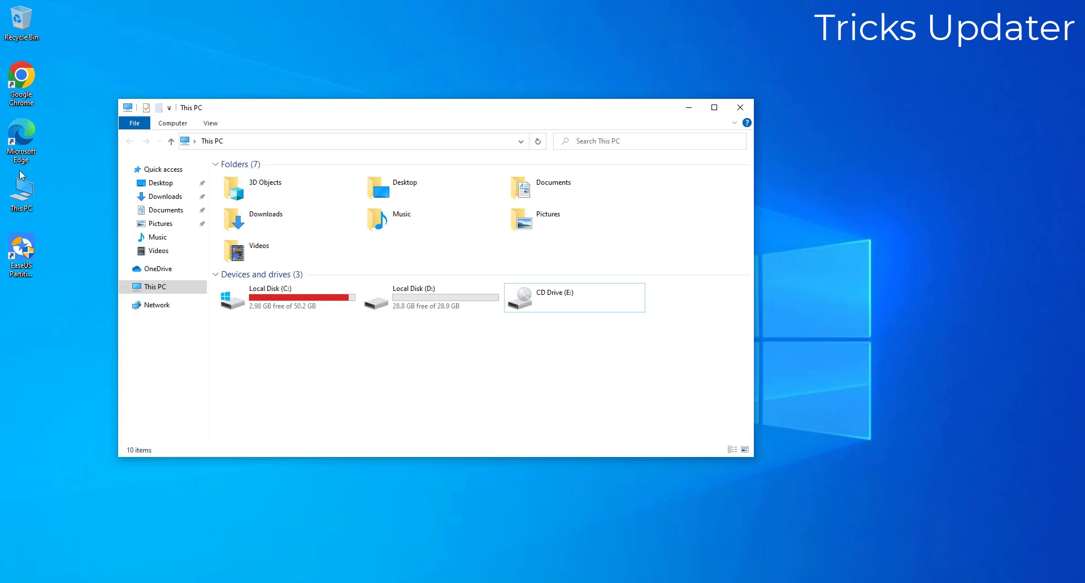
- Open Disk Management through This PC's Manage option and check whether the C: volume can be extended
{"action": "right_click", "coordinate": [21, 187]}
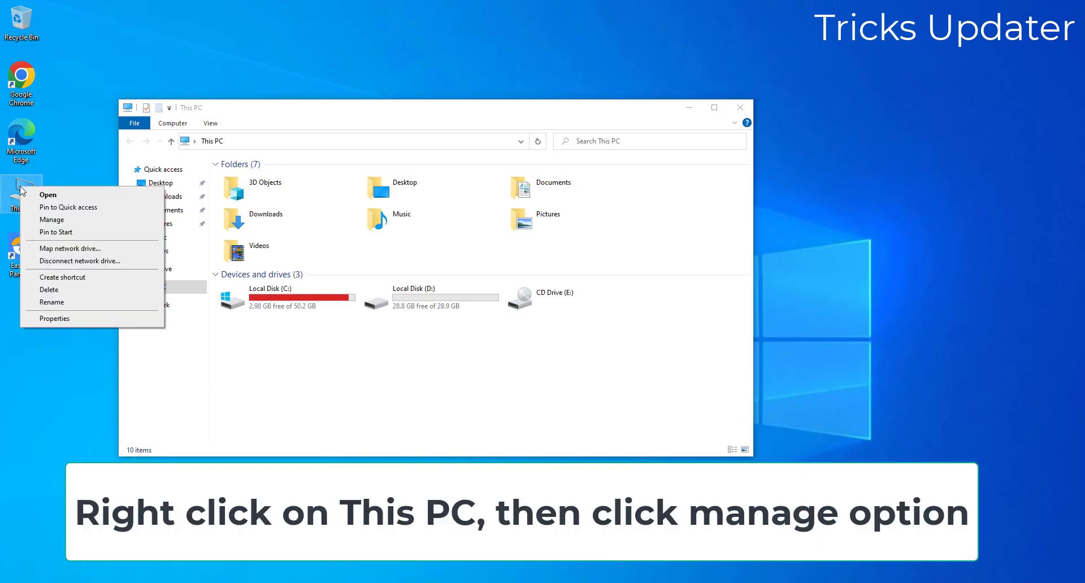
{"action": "left_click", "coordinate": [56, 221]}
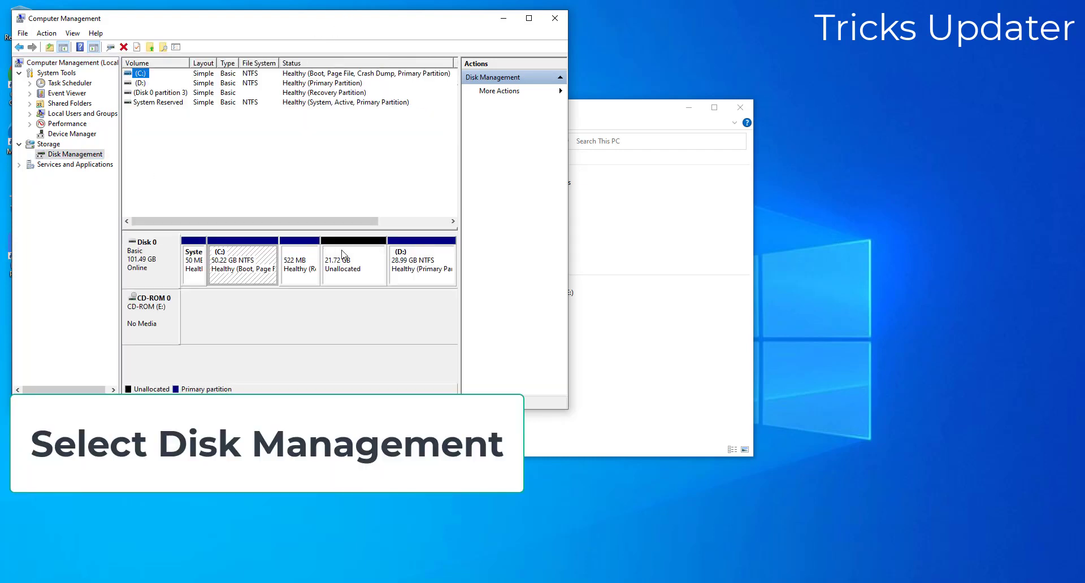
{"action": "left_click", "coordinate": [343, 253]}
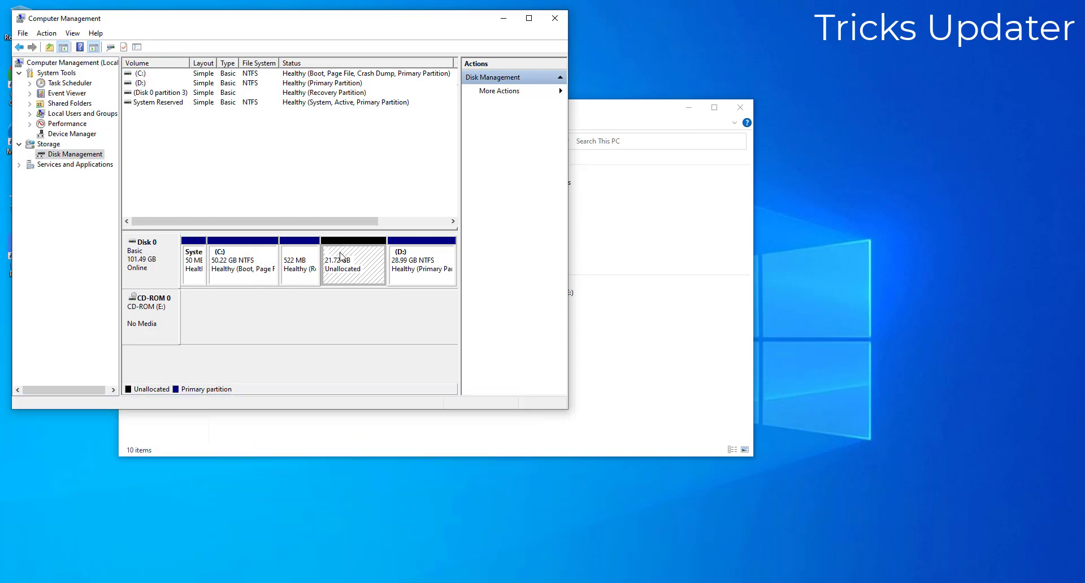
{"action": "right_click", "coordinate": [238, 270]}
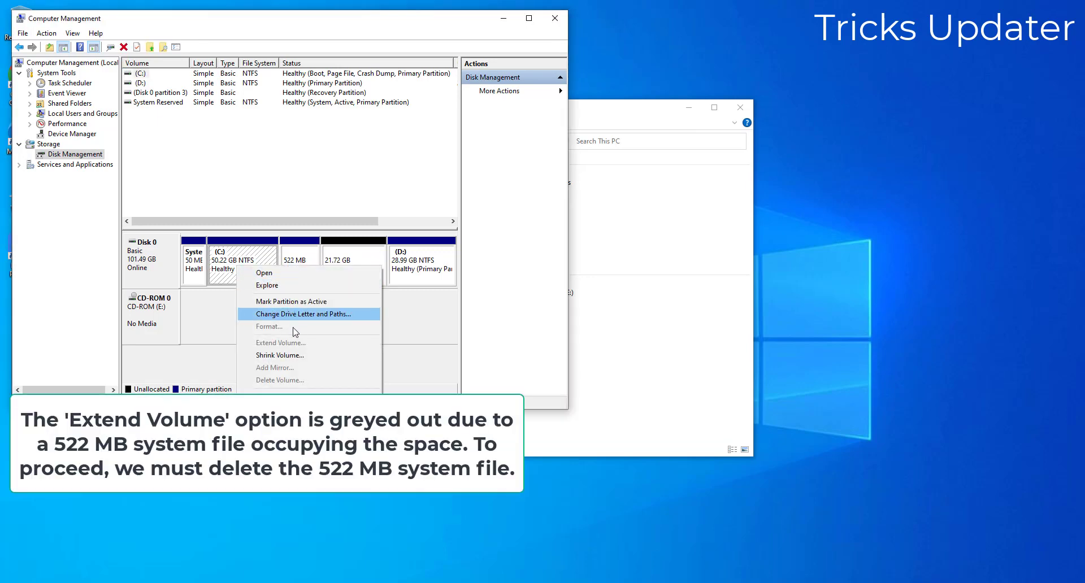
{"action": "left_click", "coordinate": [211, 345]}
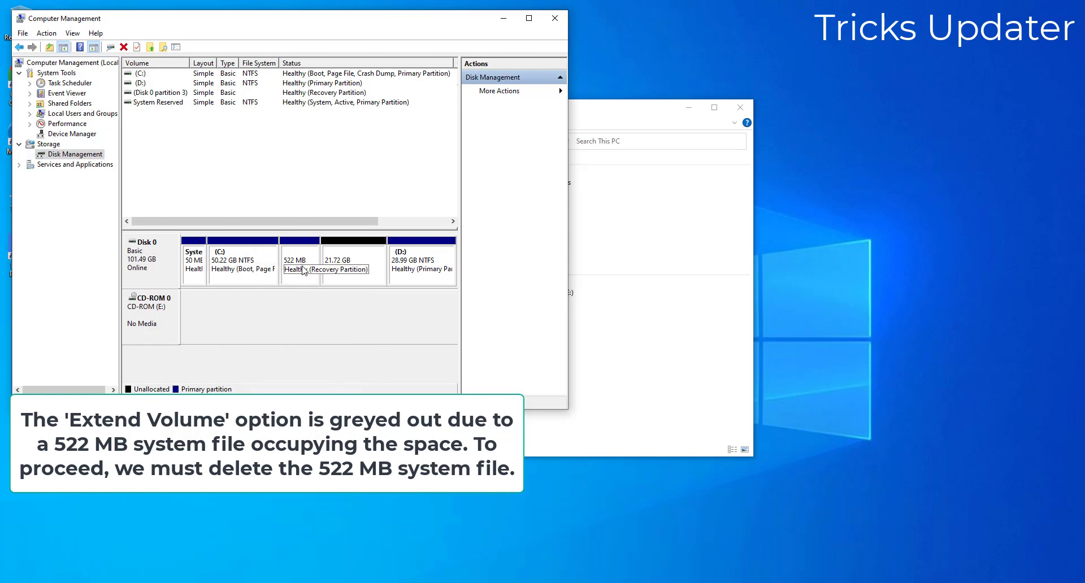
- Run Command Prompt as administrator, allow it to make changes, and start diskpart
{"action": "left_click", "coordinate": [310, 284]}
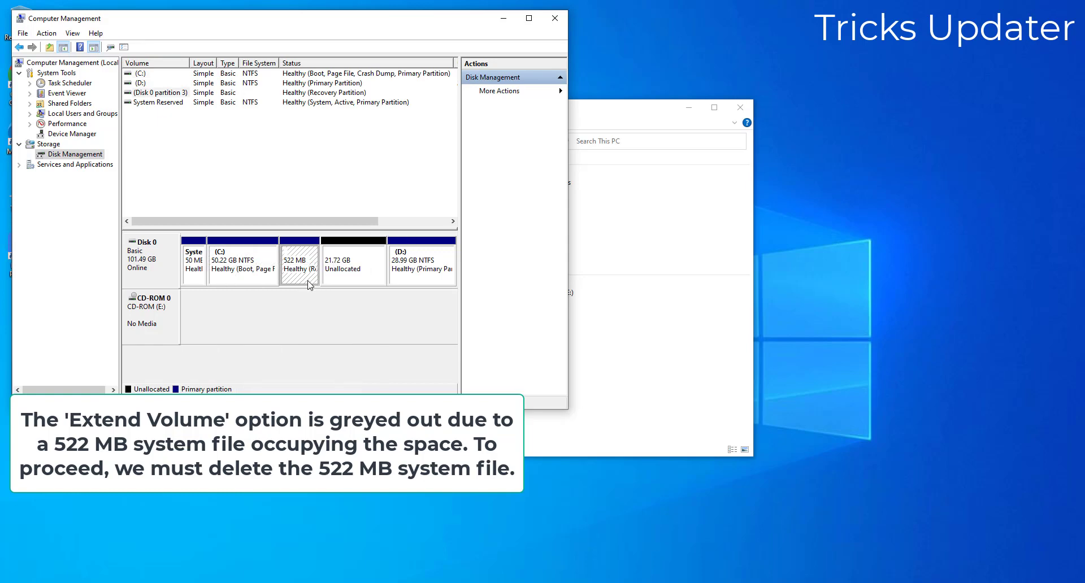
{"action": "key", "text": "super"}
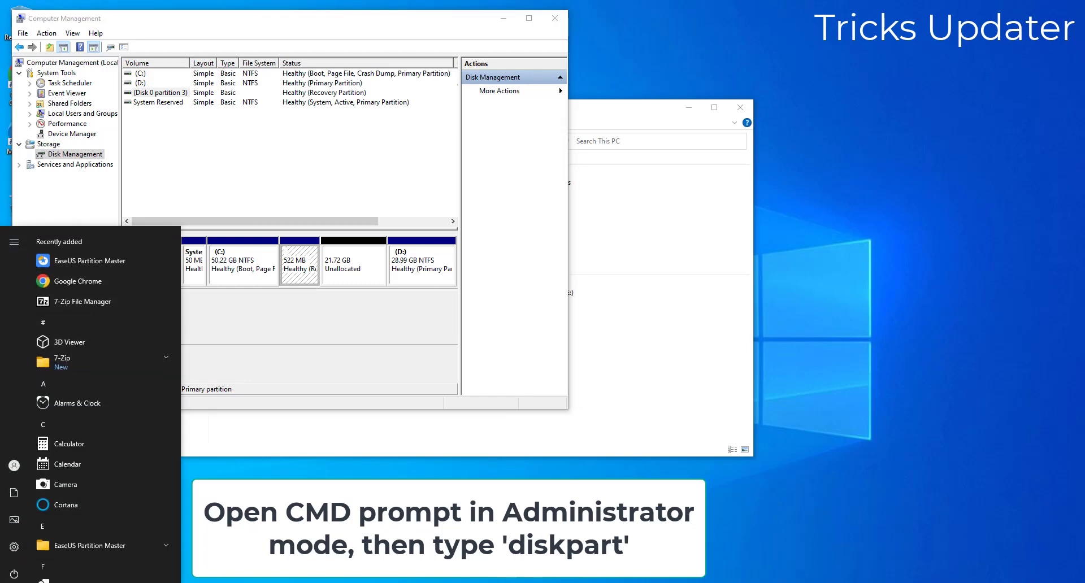
{"action": "type", "text": "cmd"}
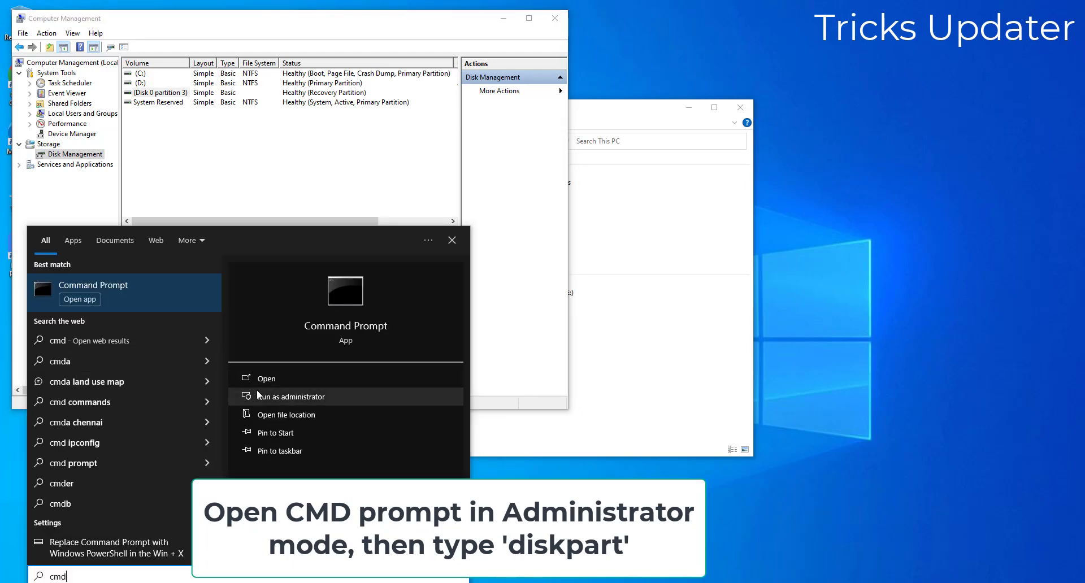
{"action": "left_click", "coordinate": [263, 395]}
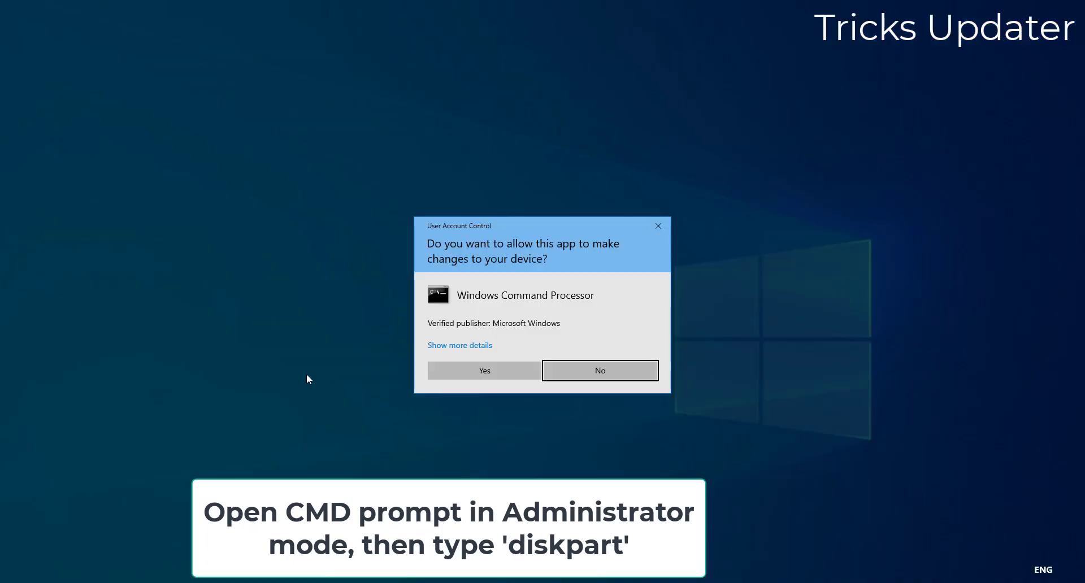
{"action": "left_click", "coordinate": [444, 377]}
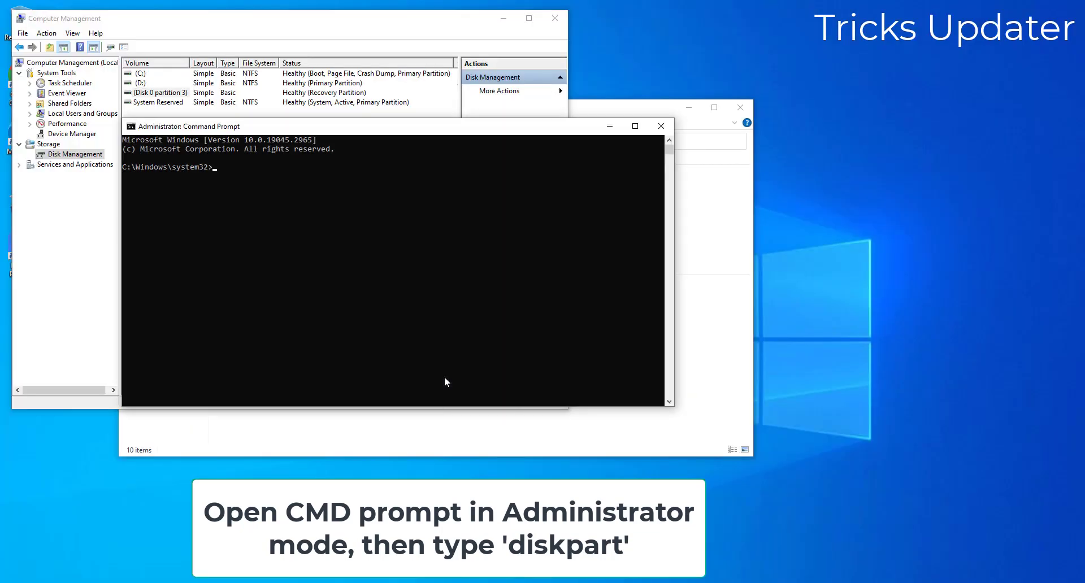
{"action": "type", "text": "diskpart"}
{"action": "key", "text": "Return"}
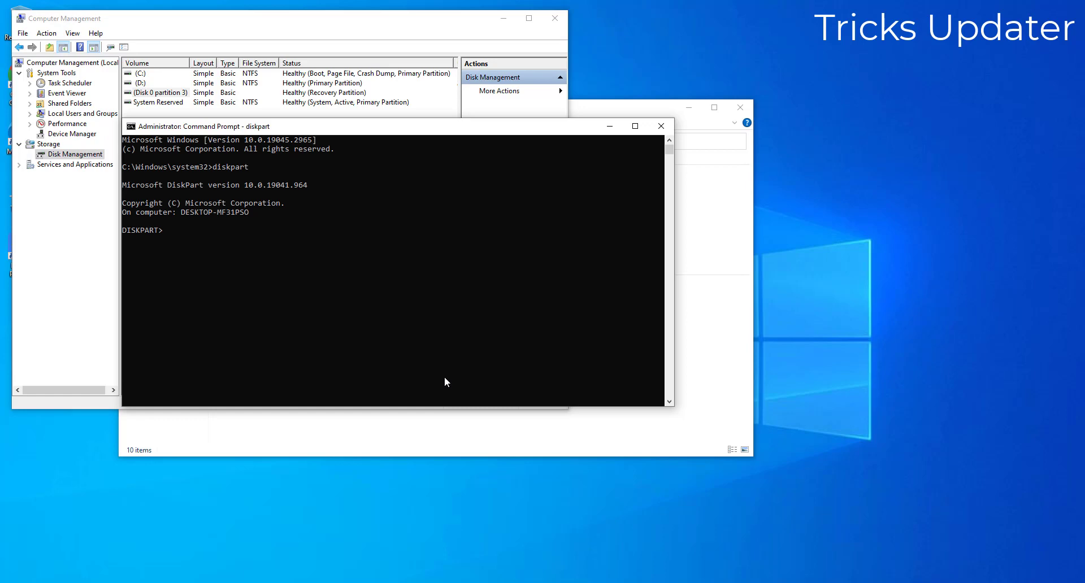
- List the disks in DiskPart and select disk 0
{"action": "type", "text": "list disk"}
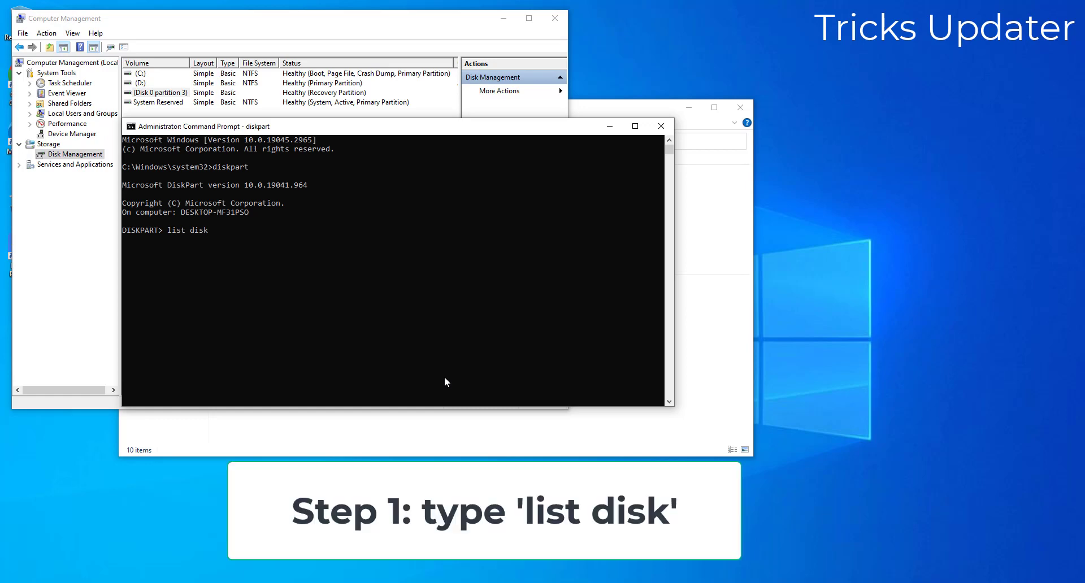
{"action": "key", "text": "Return"}
{"action": "type", "text": "sel"}
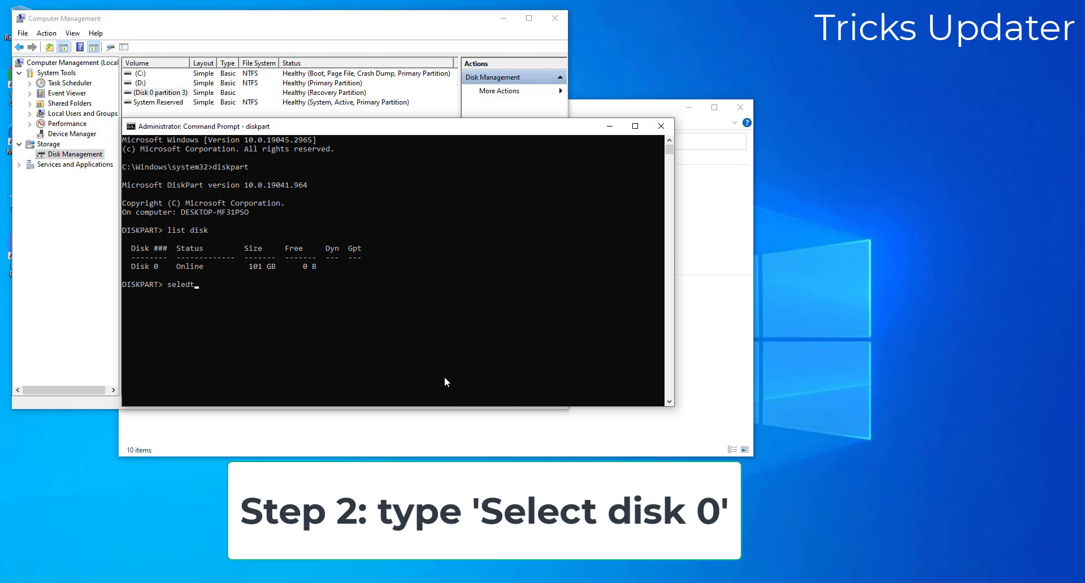
{"action": "type", "text": "ect disk 0"}
{"action": "key", "text": "Return"}
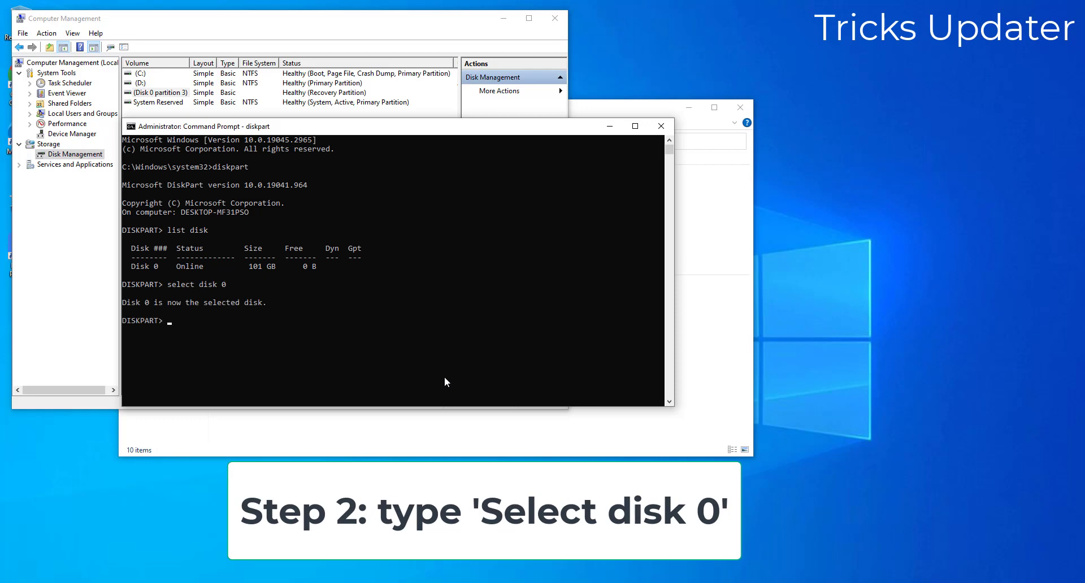
- List the partitions of disk 0 and identify the number of the 522 MB recovery partition alongside Disk Management
{"action": "type", "text": "list"}
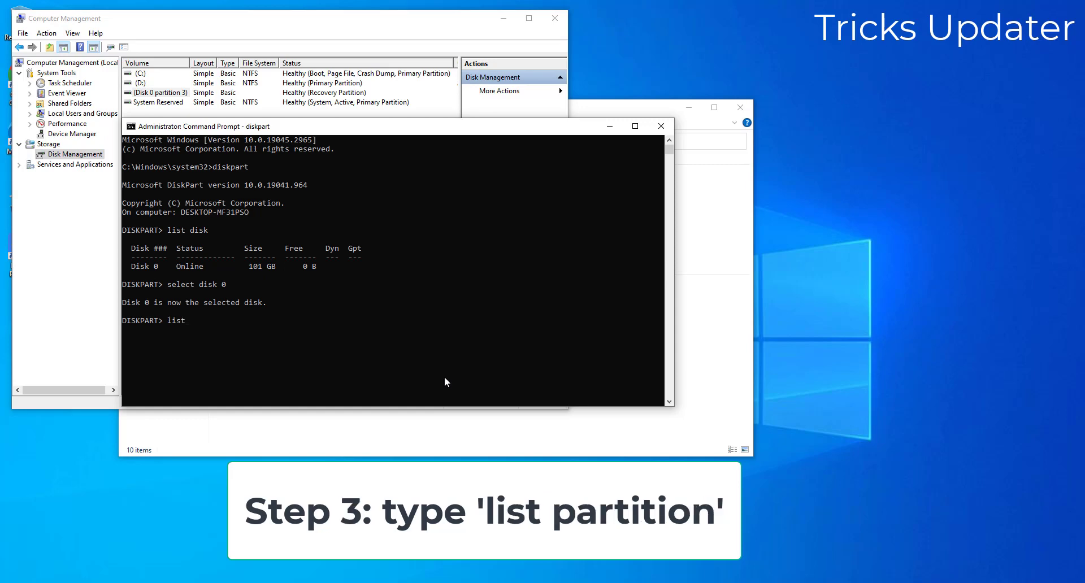
{"action": "type", "text": " partition"}
{"action": "key", "text": "Return"}
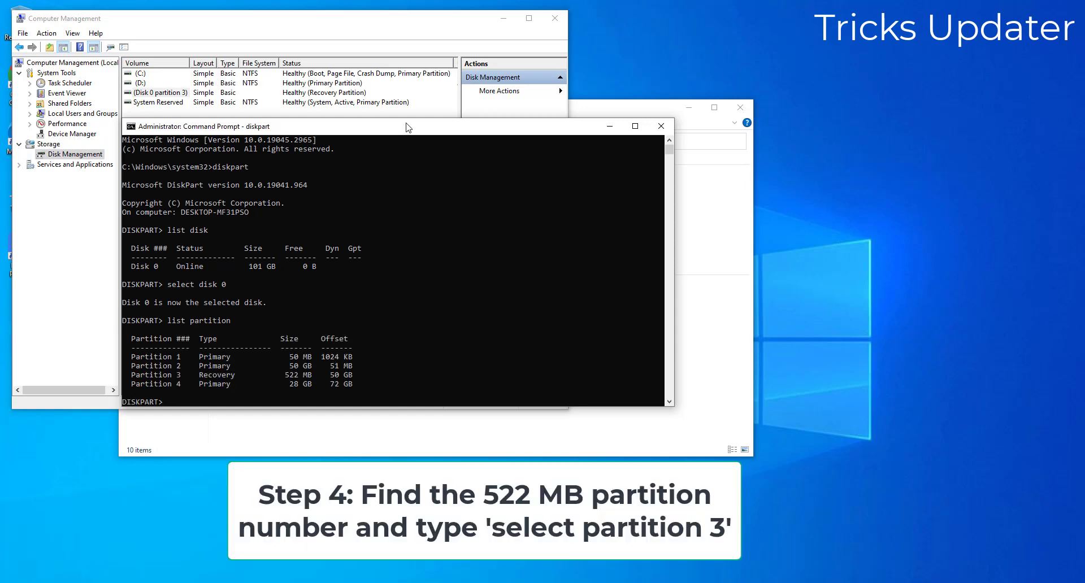
{"action": "left_click_drag", "start_coordinate": [410, 127], "coordinate": [691, 156]}
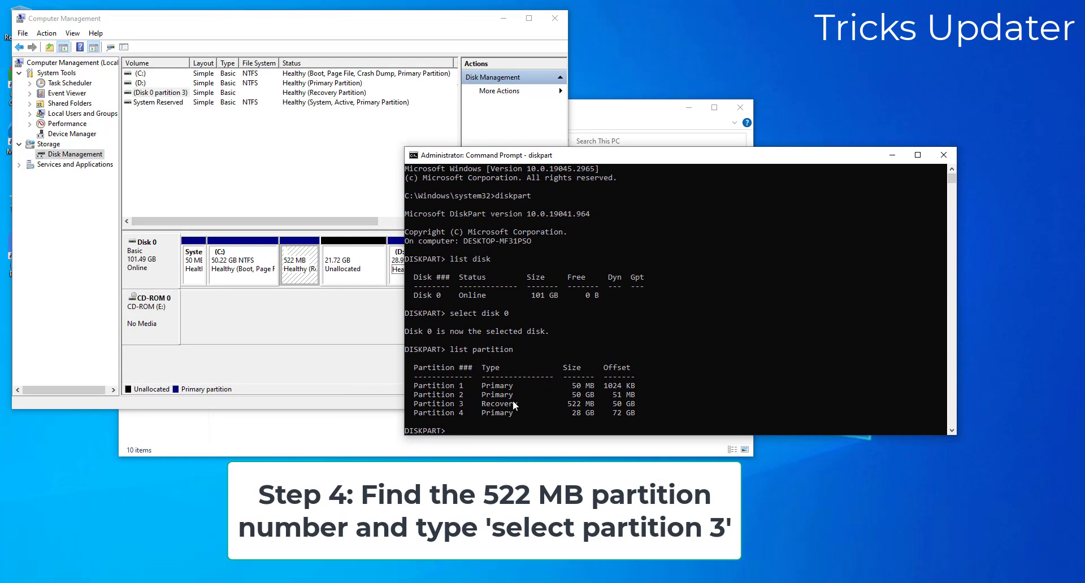
{"action": "left_click_drag", "start_coordinate": [466, 402], "coordinate": [427, 406]}
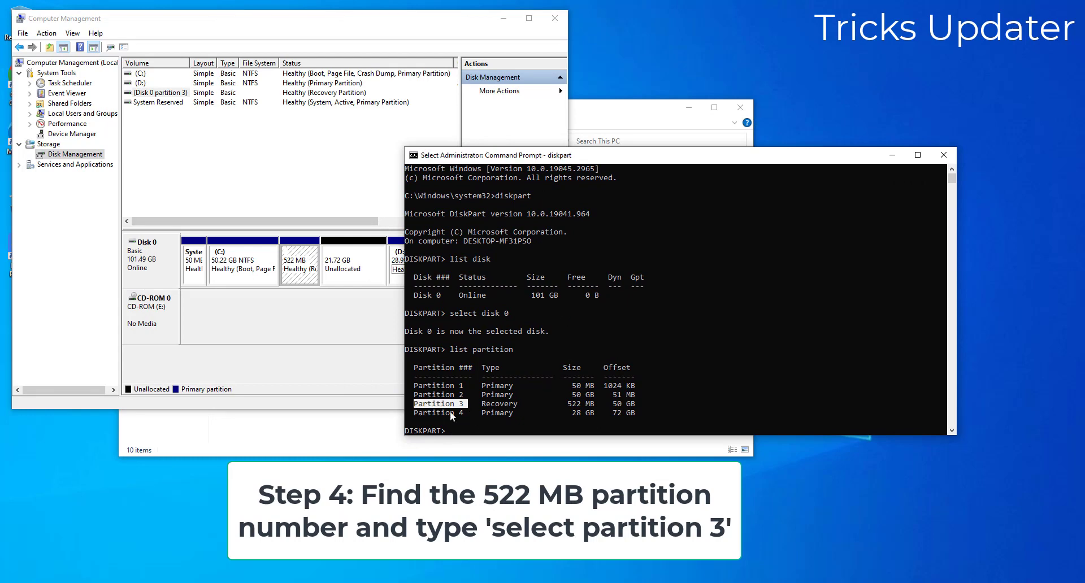
- Select partition 3, delete it with "delete partition override", and close Command Prompt
{"action": "left_click", "coordinate": [479, 424]}
{"action": "type", "text": "select"}
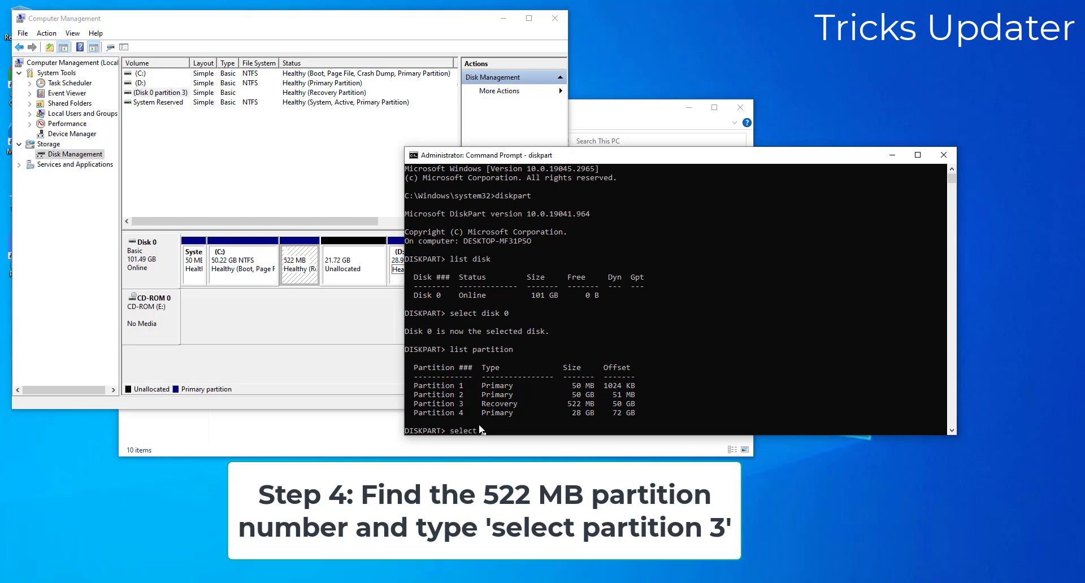
{"action": "type", "text": " partition 3"}
{"action": "key", "text": "Return"}
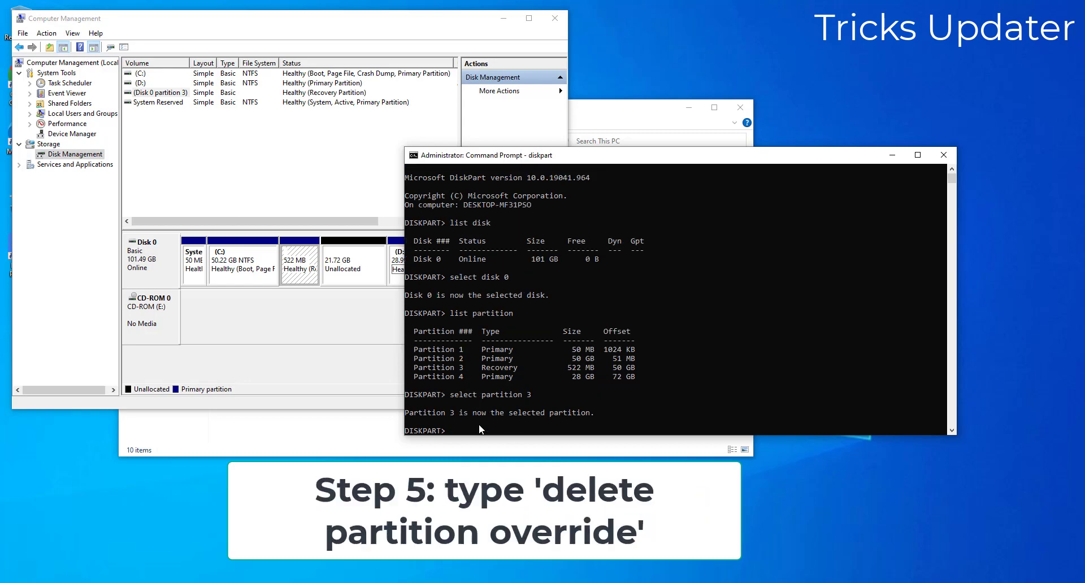
{"action": "type", "text": "delete partition override"}
{"action": "key", "text": "Return"}
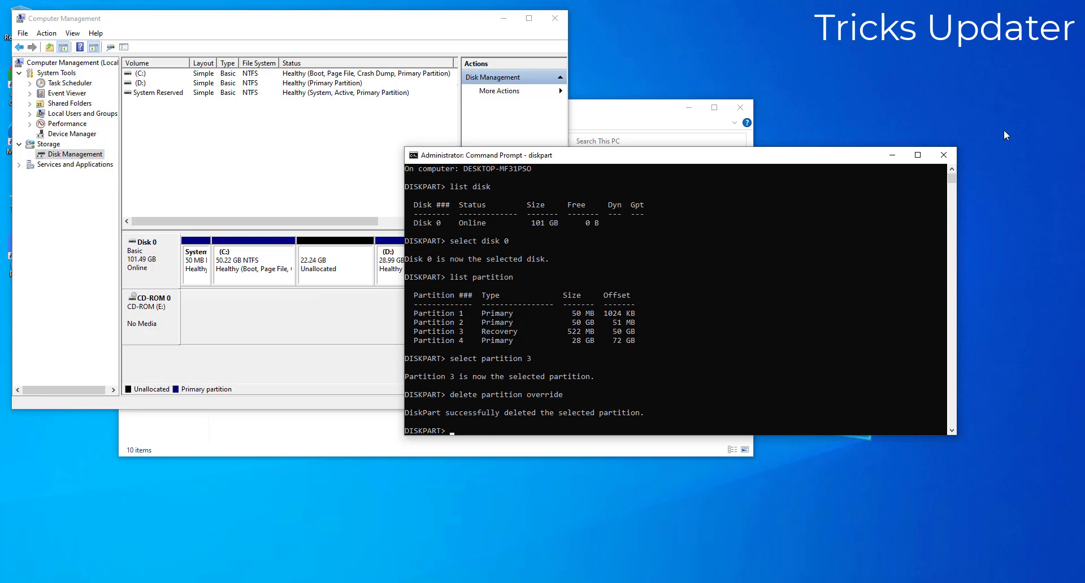
{"action": "left_click", "coordinate": [944, 155]}
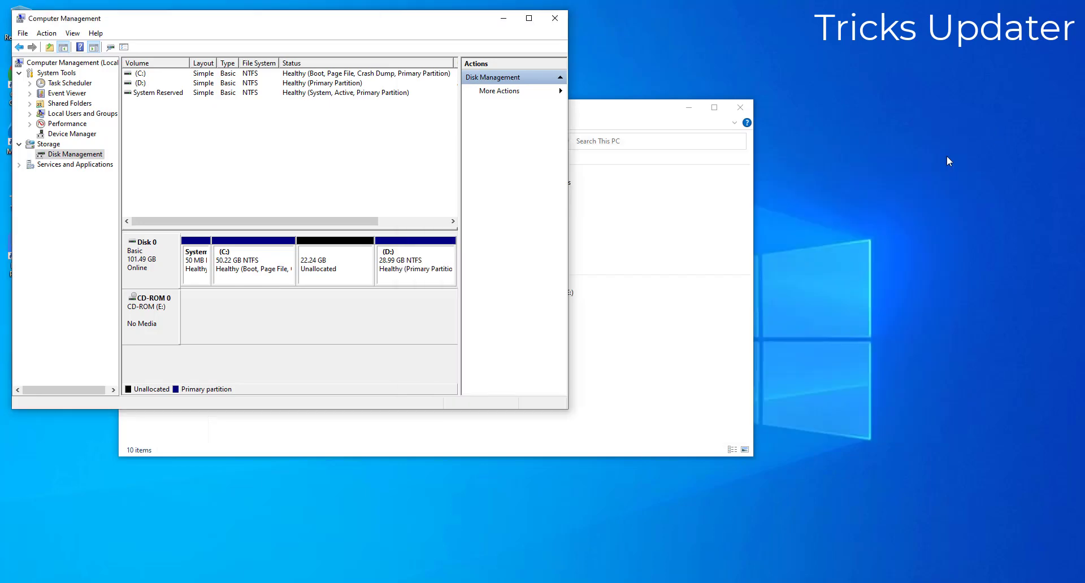
- Extend the C: volume with all 22768 MB of adjacent unallocated space on Disk 0 using the Extend Volume Wizard
{"action": "right_click", "coordinate": [233, 279]}
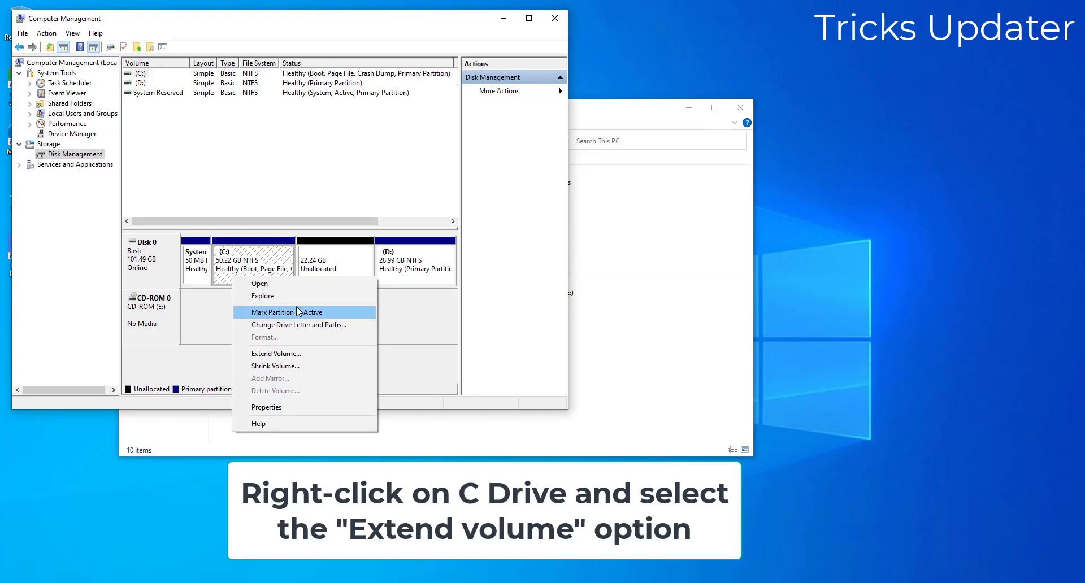
{"action": "left_click", "coordinate": [288, 354]}
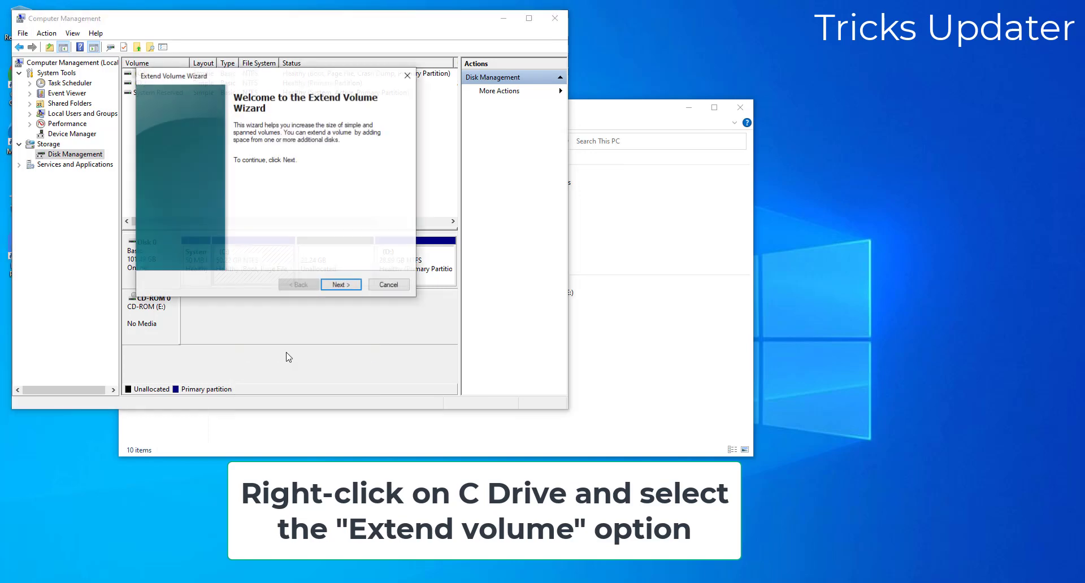
{"action": "left_click", "coordinate": [342, 285]}
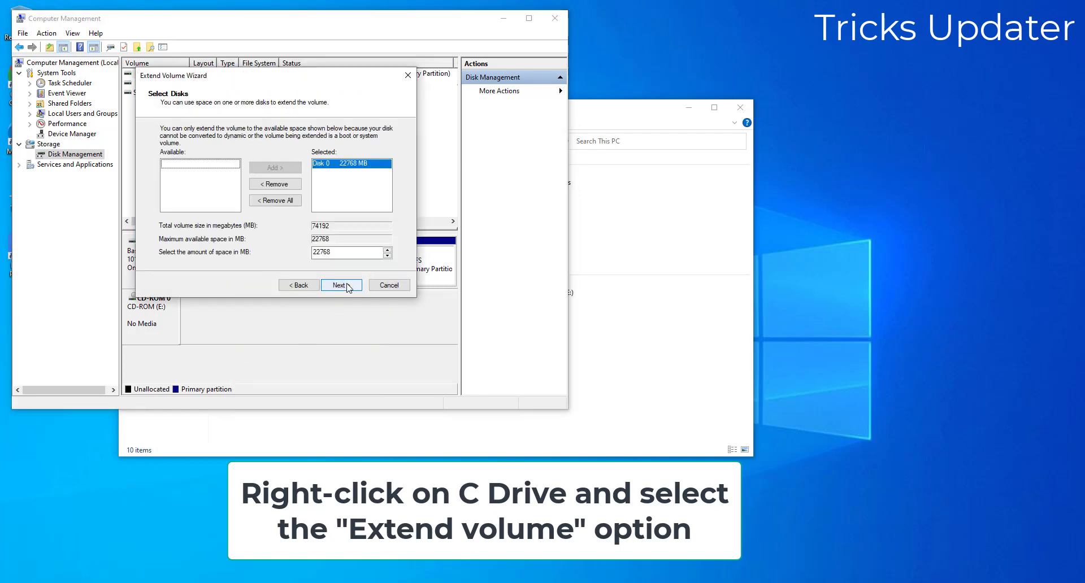
{"action": "left_click", "coordinate": [347, 286]}
{"action": "left_click", "coordinate": [348, 287]}
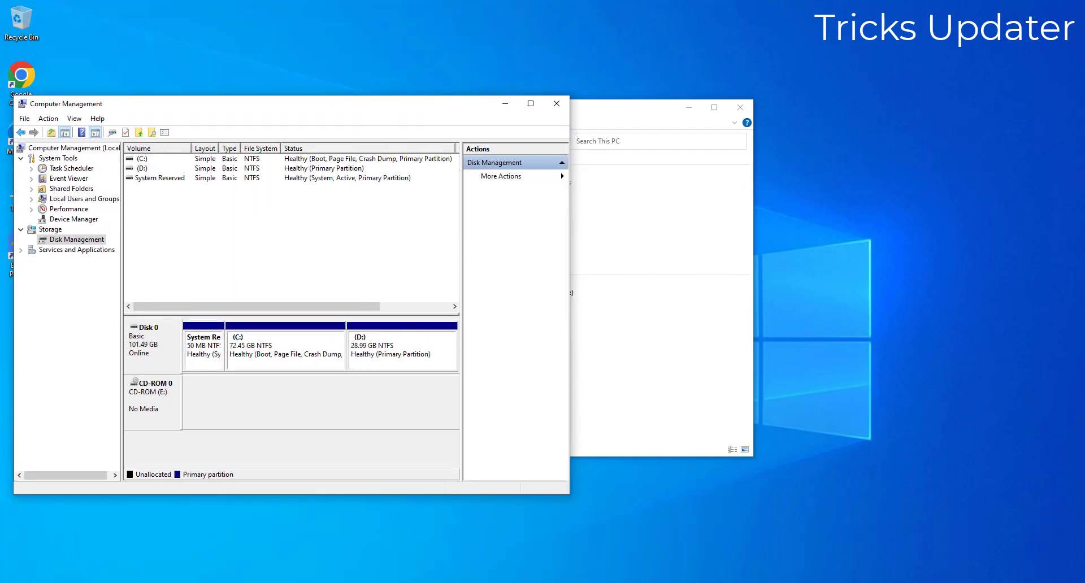
- Close Computer Management and refresh This PC to check the size and free space of Local Disk (C:)
{"action": "left_click", "coordinate": [557, 103]}
{"action": "right_click", "coordinate": [427, 389]}
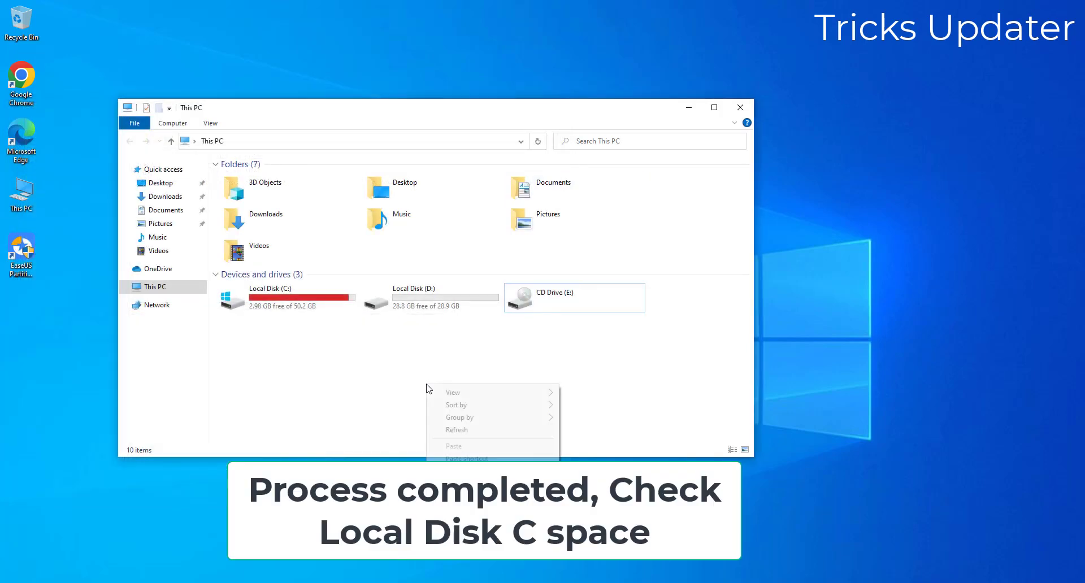
{"action": "left_click", "coordinate": [474, 431]}
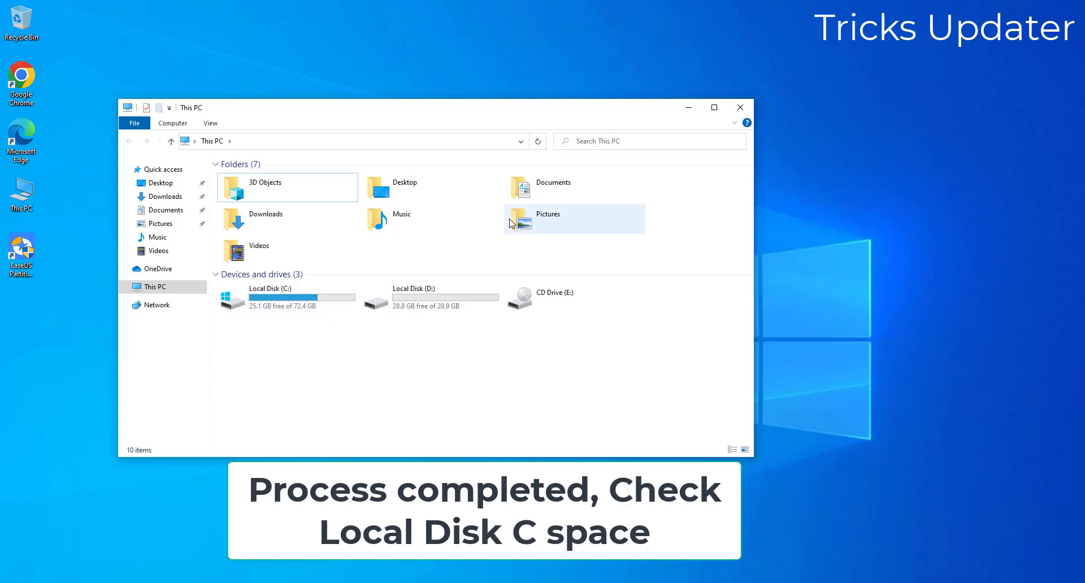
- Close the This PC window and restart the computer to check that Windows still starts
{"action": "left_click", "coordinate": [740, 109]}
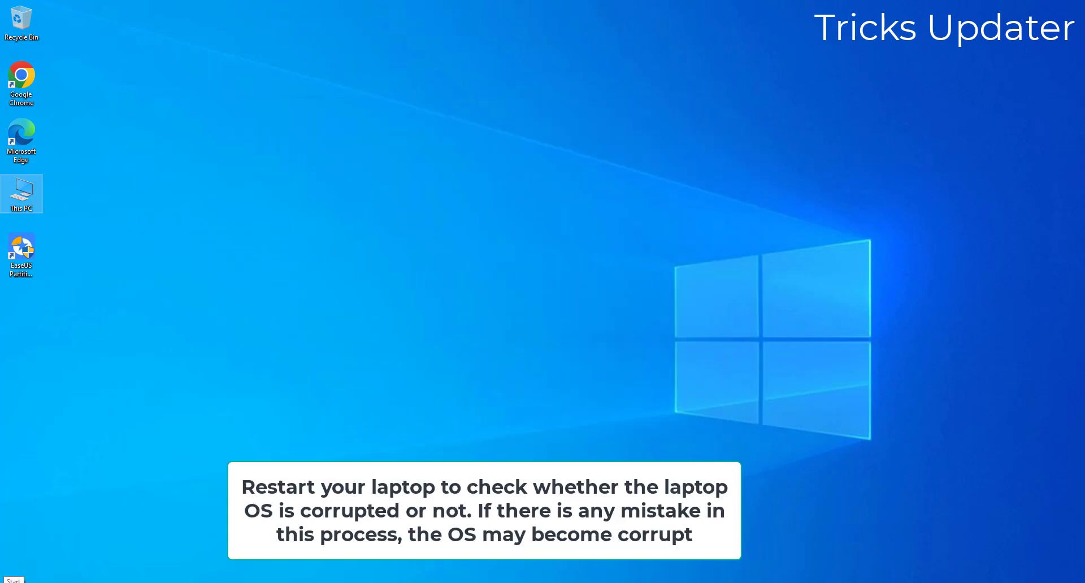
{"action": "left_click", "coordinate": [11, 581]}
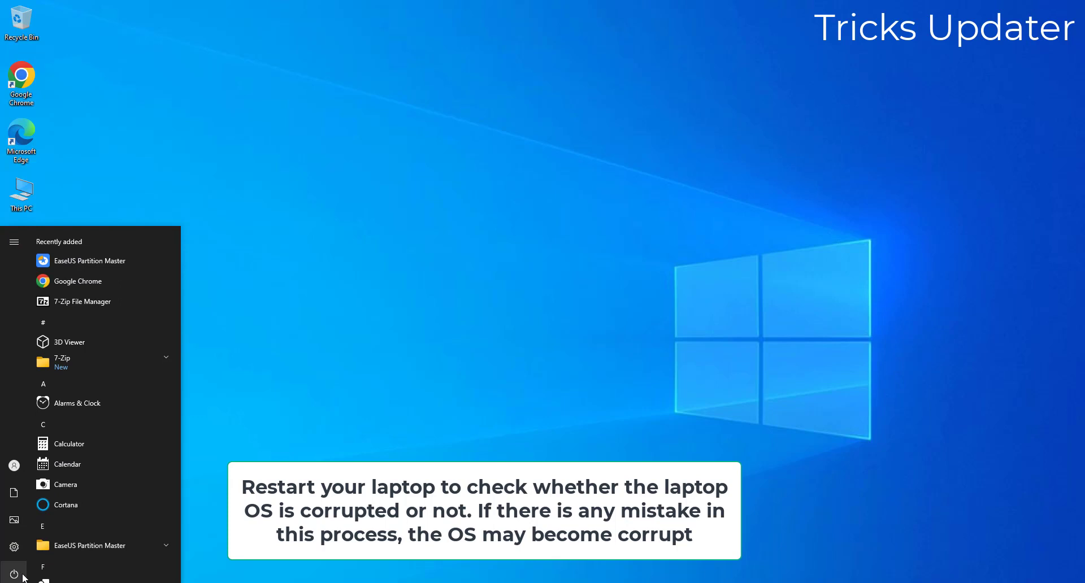
{"action": "mouse_move", "coordinate": [22, 577]}
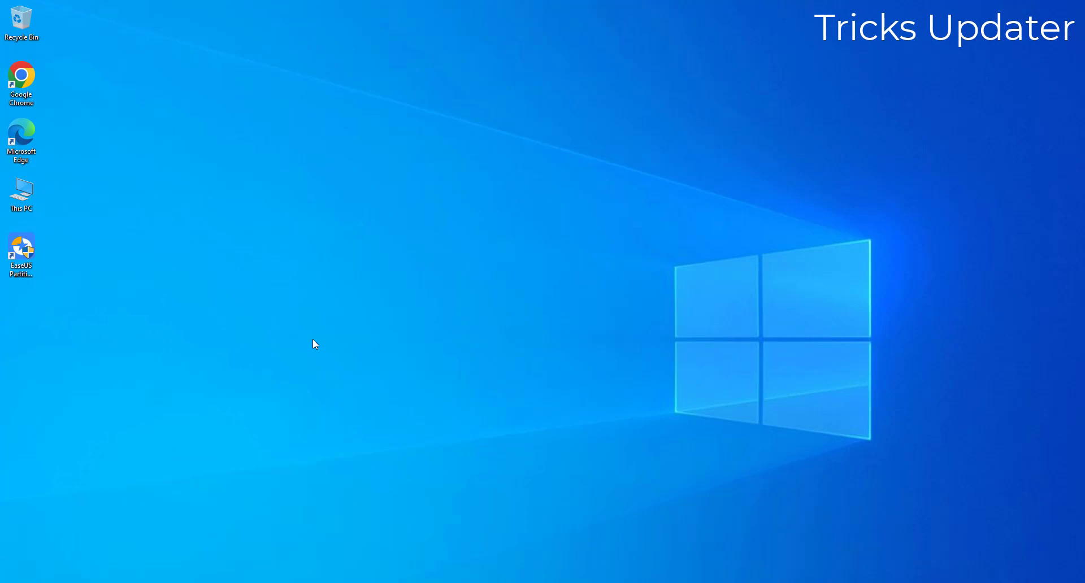
- Refresh the desktop and open This PC to check drive C:'s capacity after the restart
{"action": "right_click", "coordinate": [185, 277]}
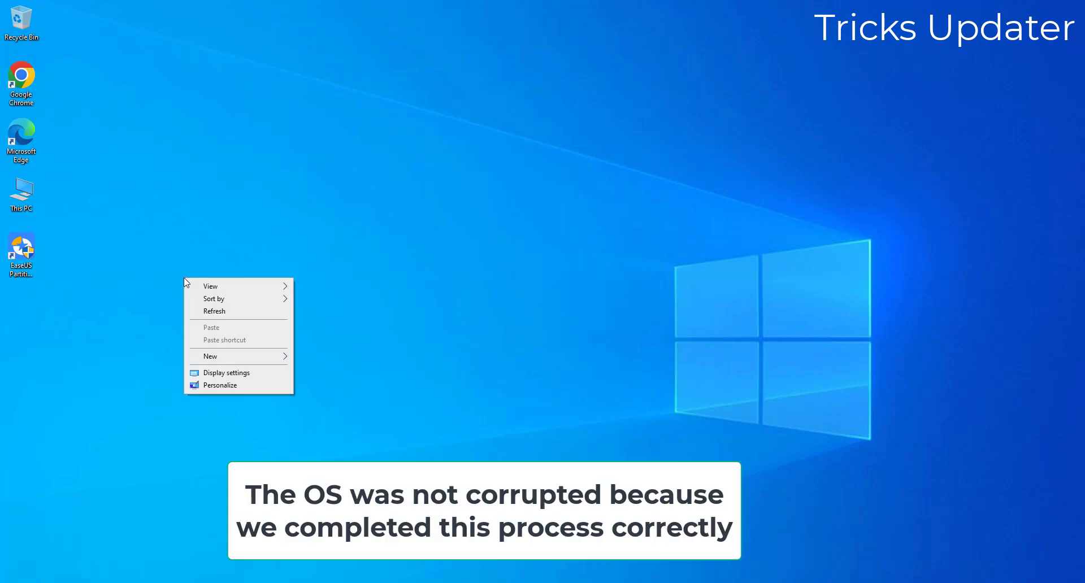
{"action": "left_click", "coordinate": [204, 310]}
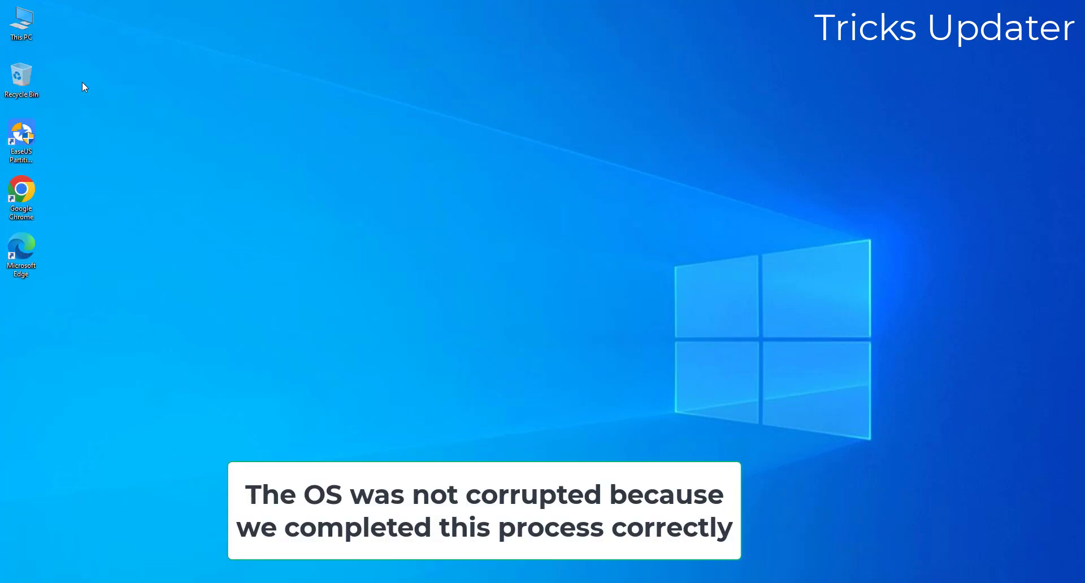
{"action": "double_click", "coordinate": [21, 24]}
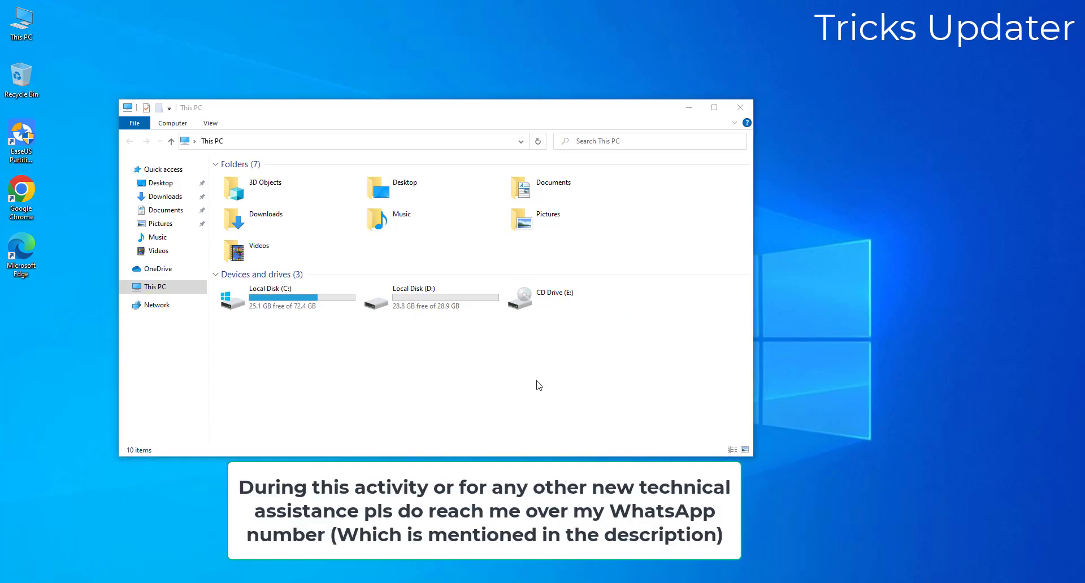
{"action": "left_click", "coordinate": [538, 386]}
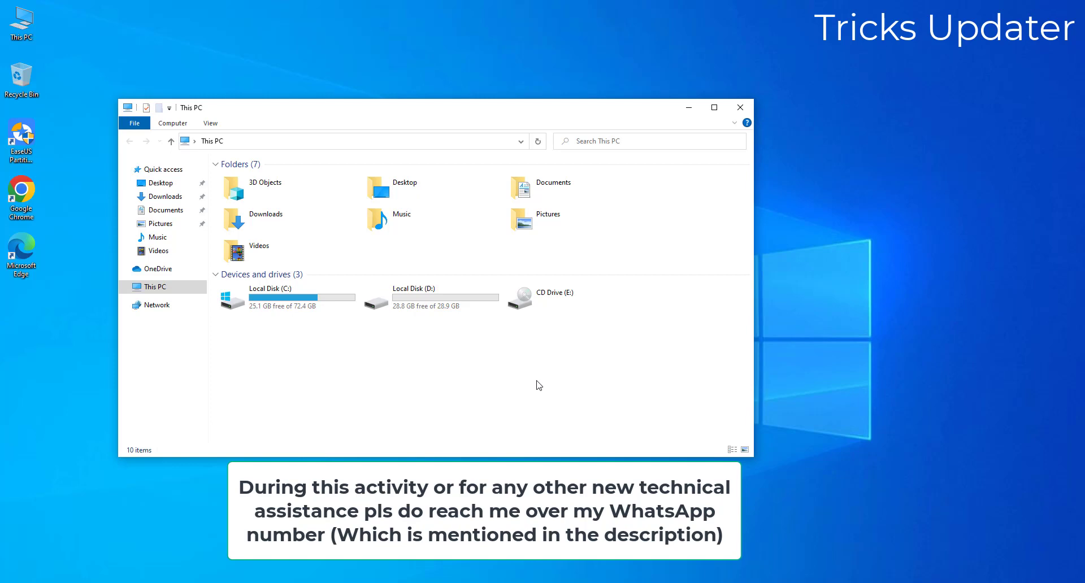